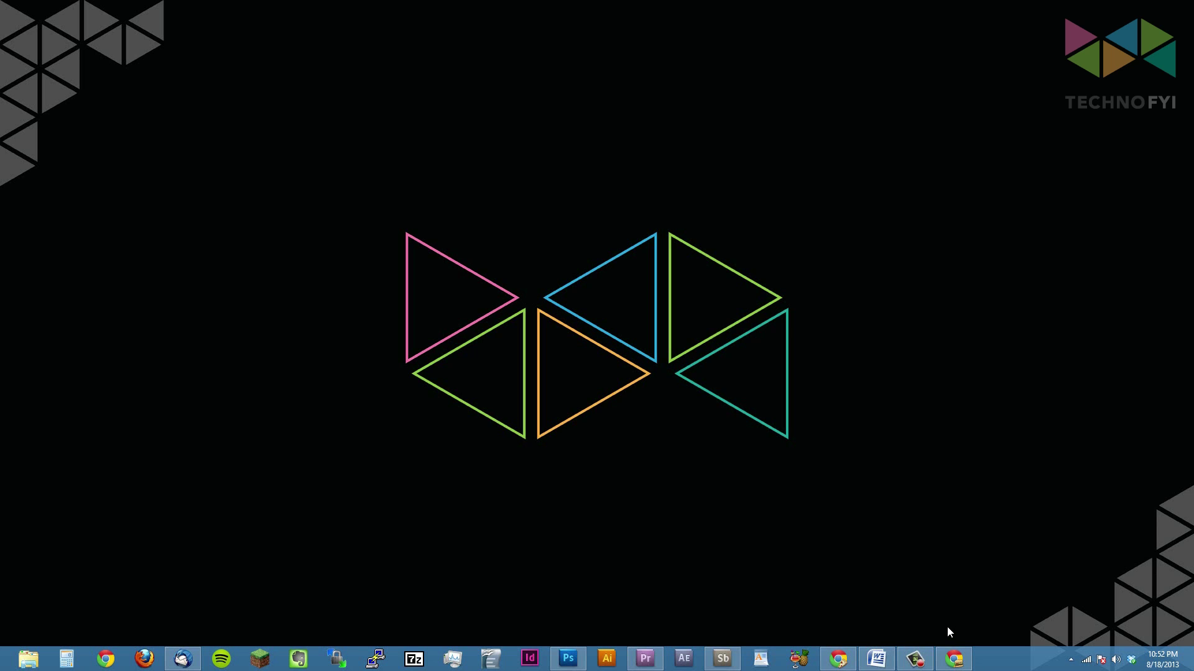
Step: Download the Expression Encoder 4 installer in Chrome, run Encoder_en.exe, and minimize Chrome
{"action": "left_click", "coordinate": [954, 659]}
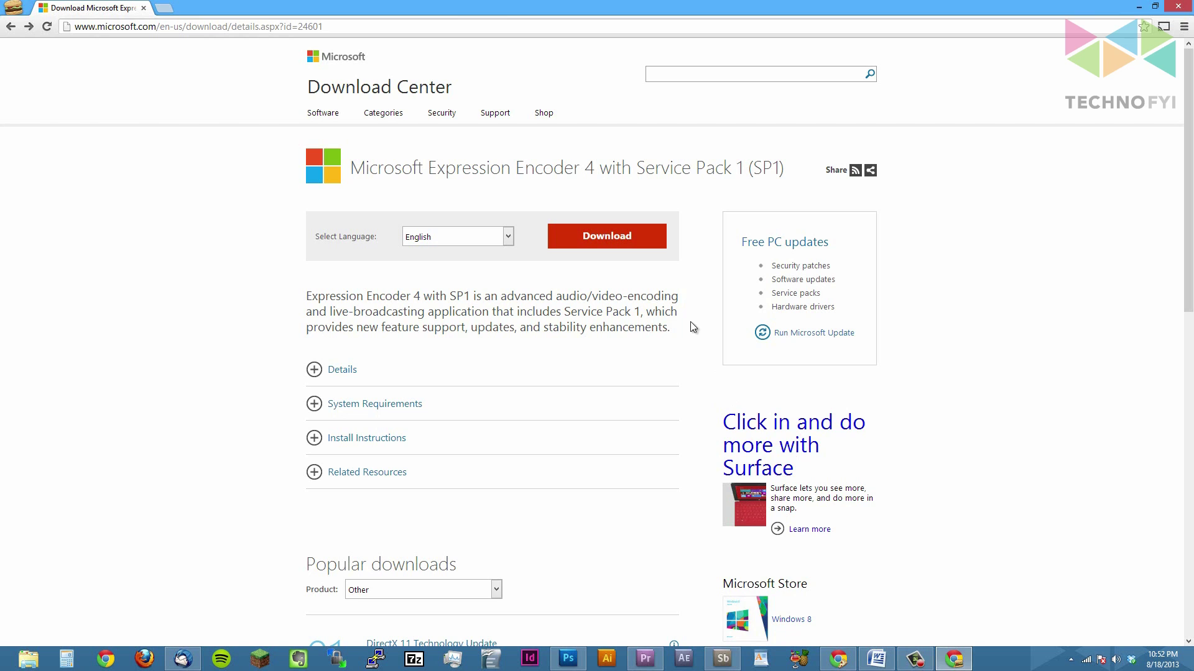
{"action": "left_click", "coordinate": [622, 242]}
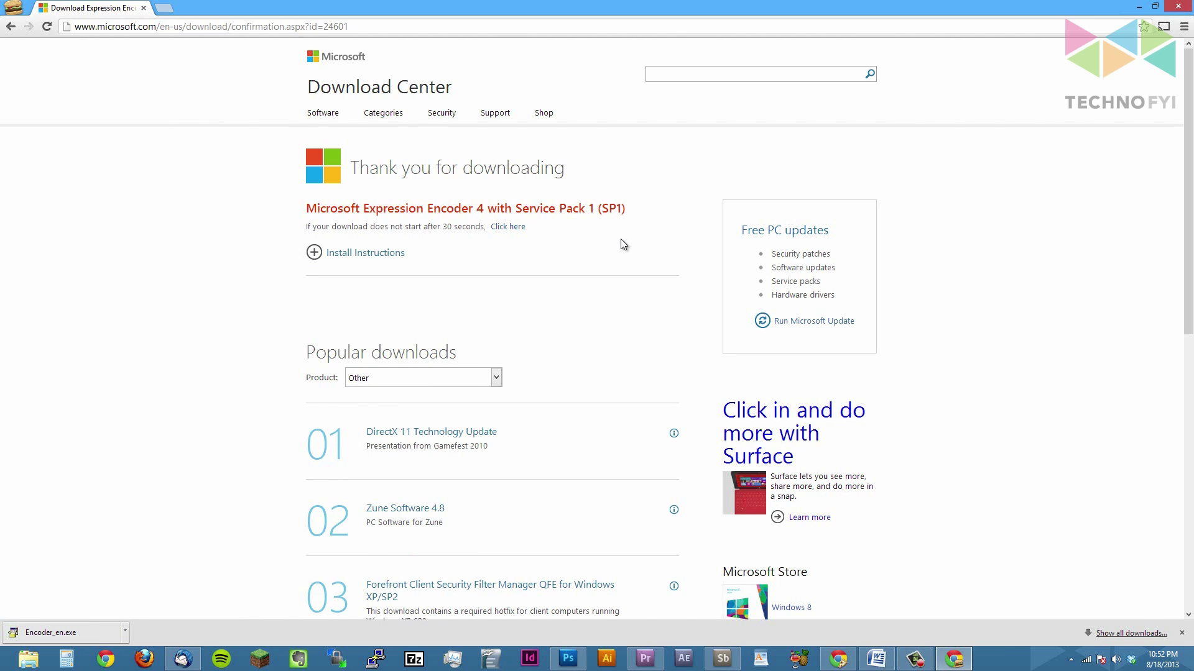
{"action": "left_click", "coordinate": [74, 631]}
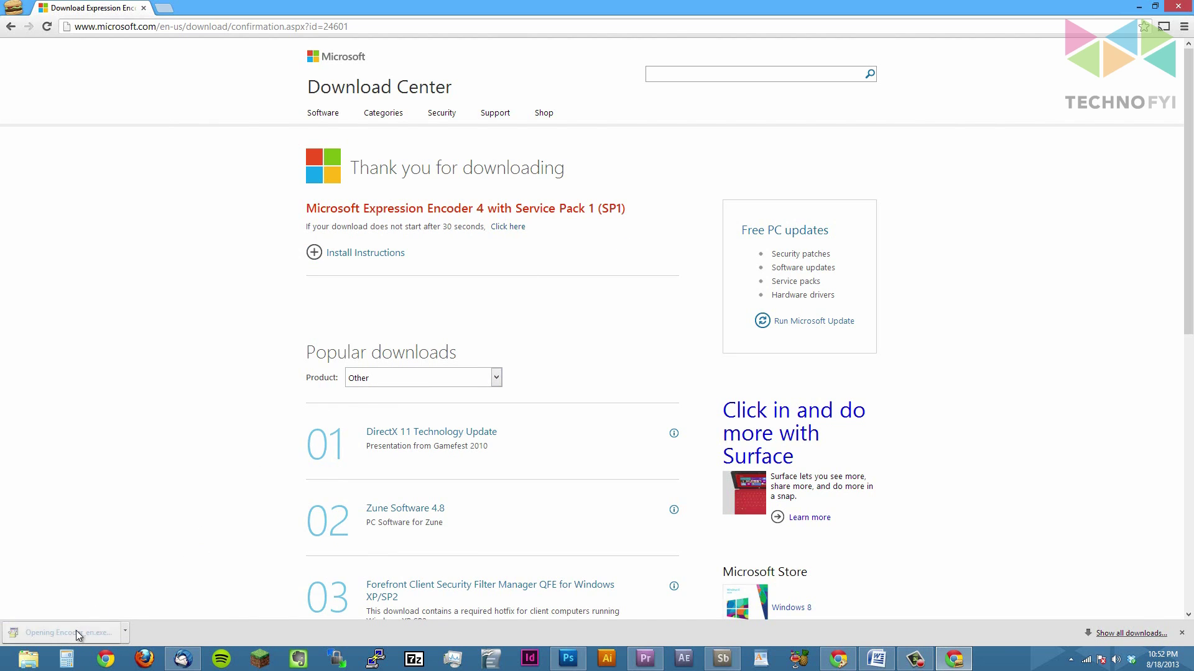
{"action": "left_click", "coordinate": [1139, 7]}
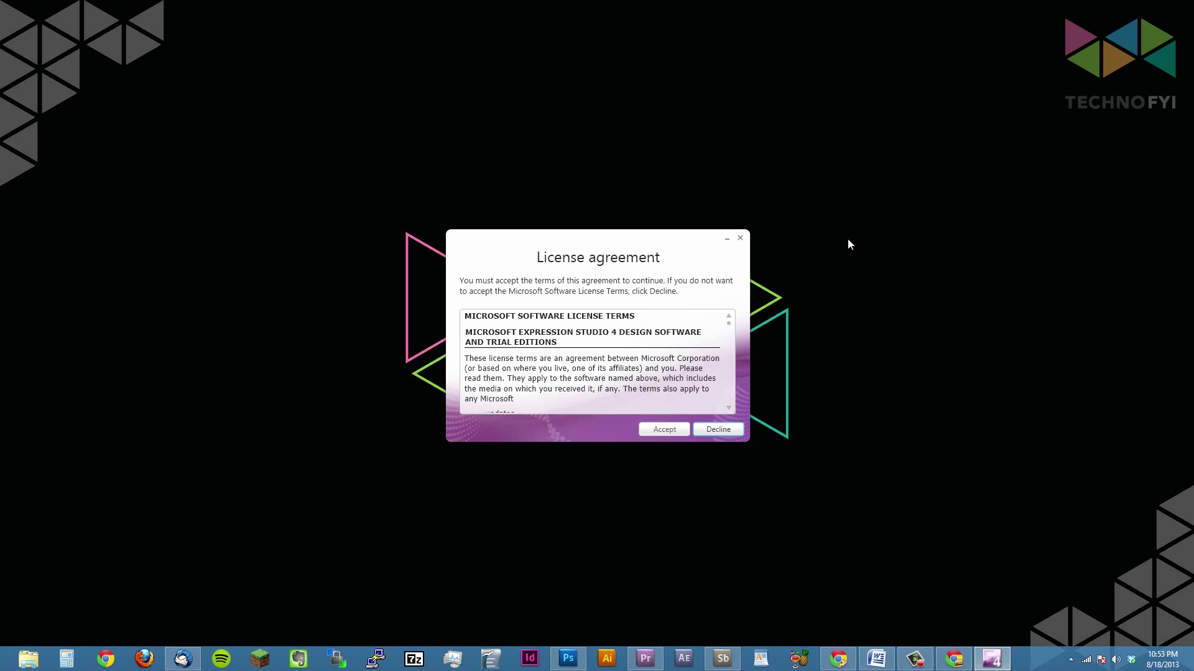
Step: Accept the licence, skip the product key and improvement program, and install Expression Encoder 4
{"action": "left_click", "coordinate": [667, 431]}
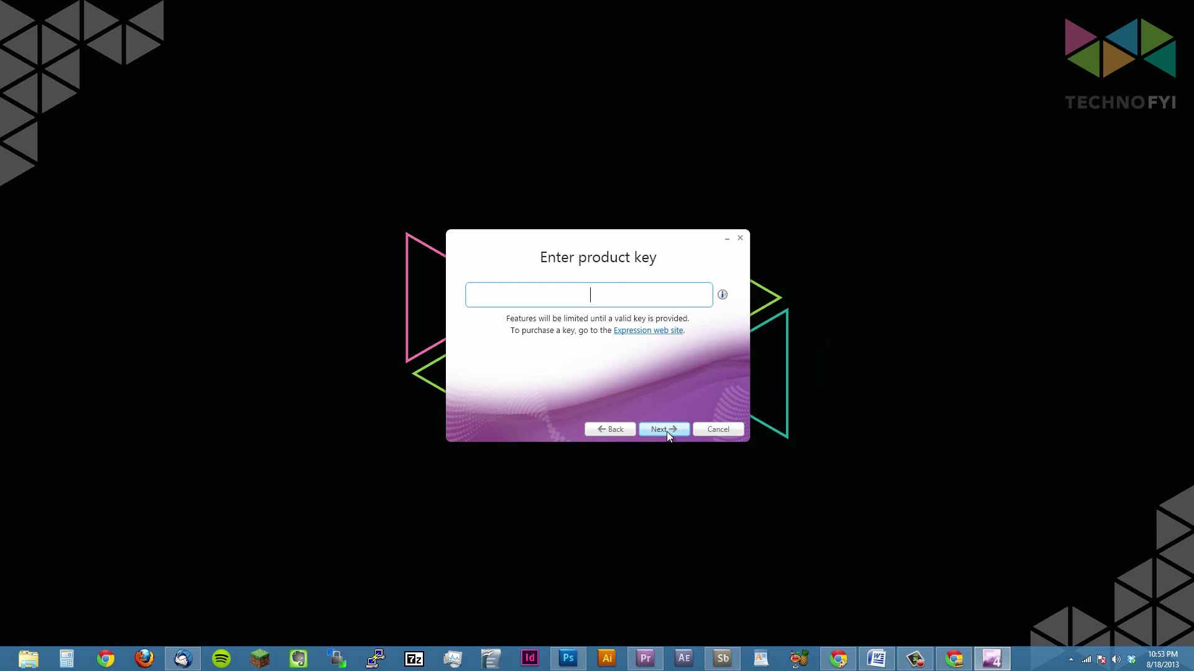
{"action": "left_click", "coordinate": [667, 432]}
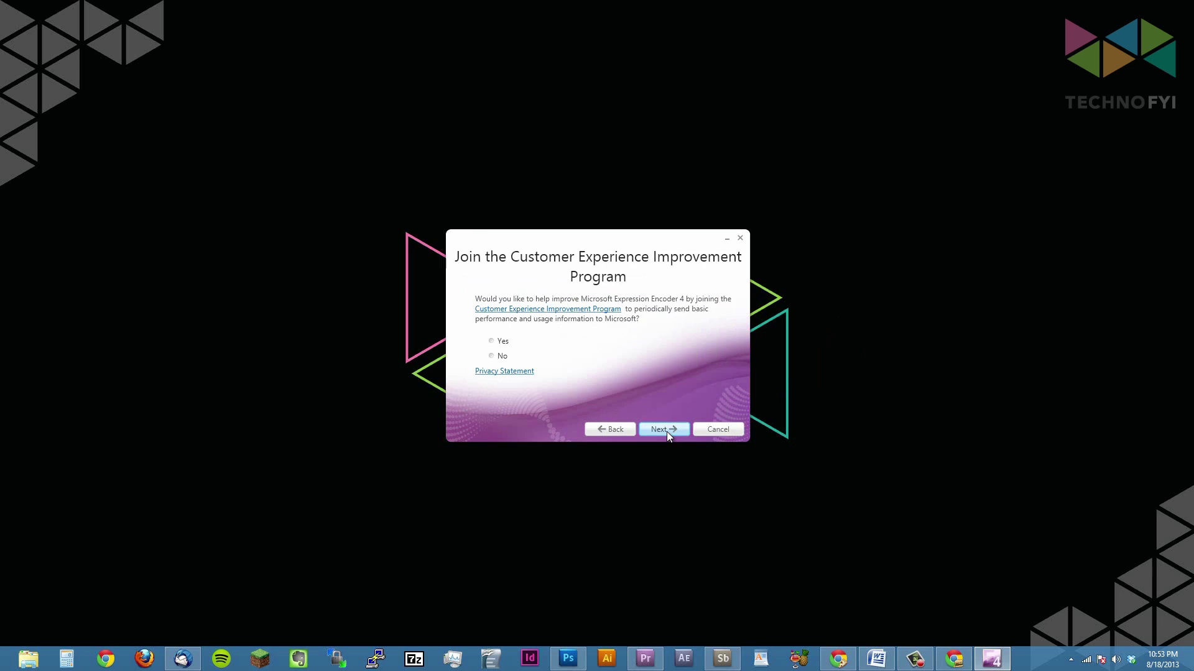
{"action": "left_click", "coordinate": [667, 432]}
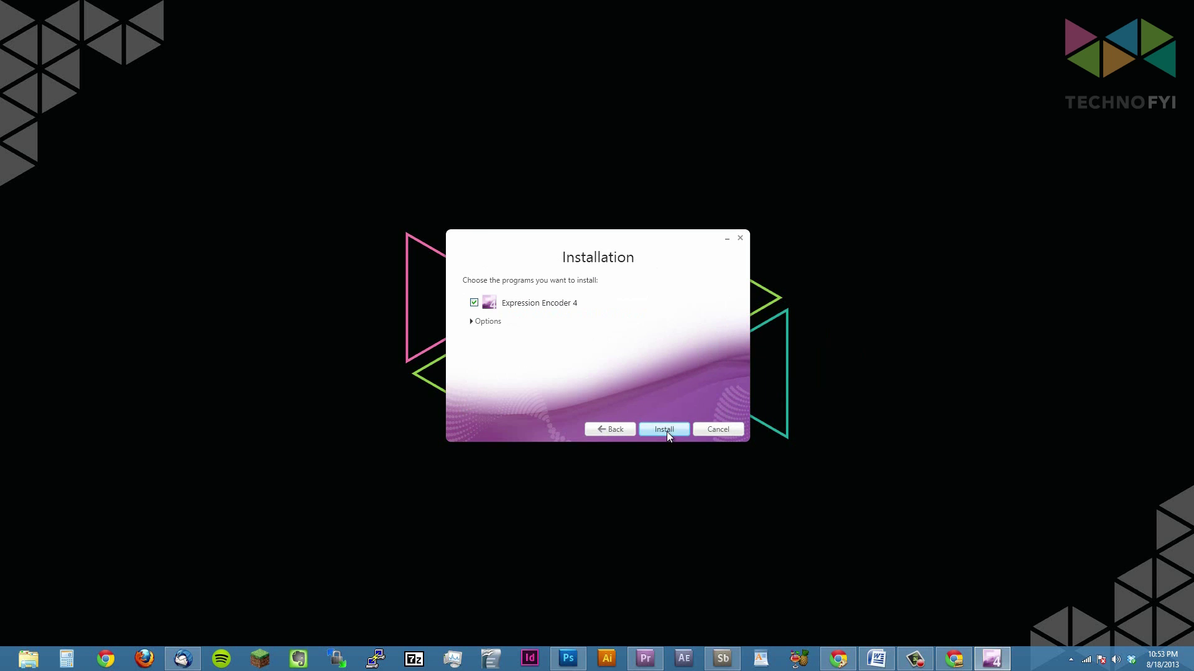
{"action": "left_click", "coordinate": [666, 432]}
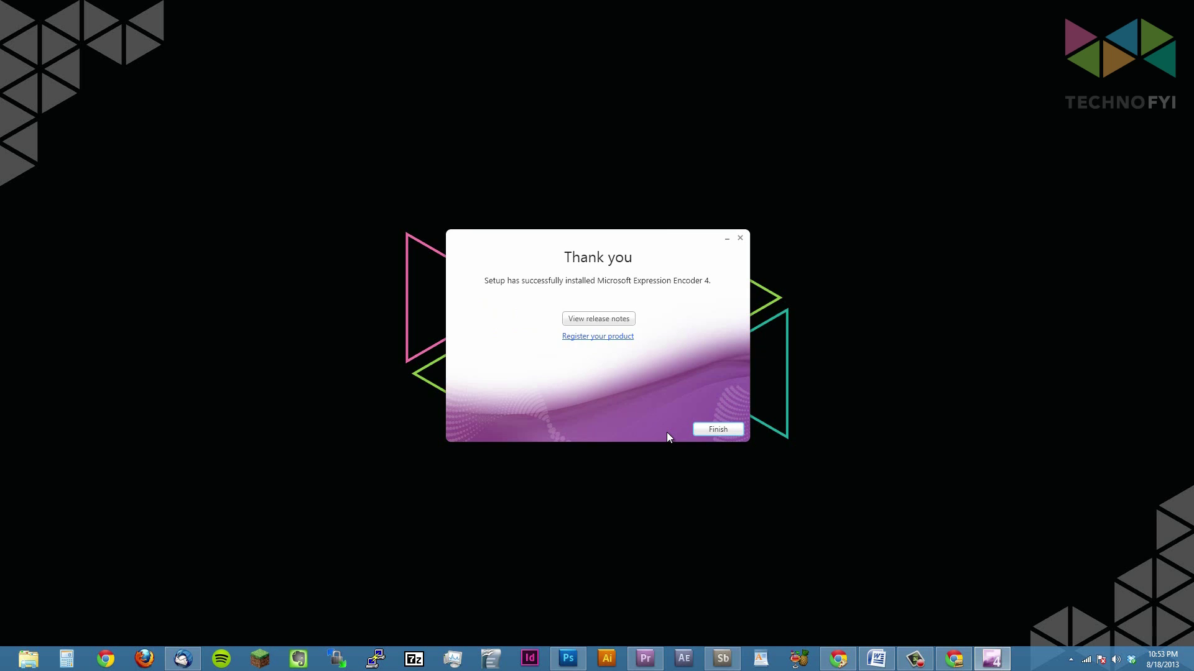
Step: Close the finished setup and start Expression Encoder 4 Screen Capture from the Start screen
{"action": "left_click", "coordinate": [716, 430]}
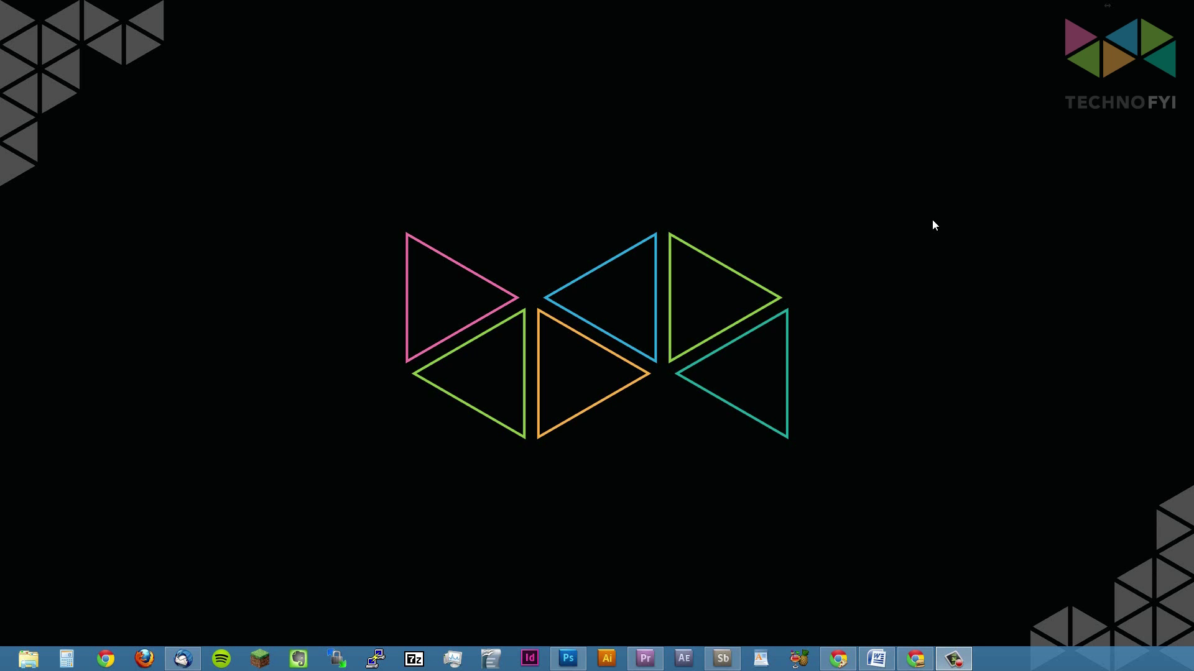
{"action": "key", "text": "super"}
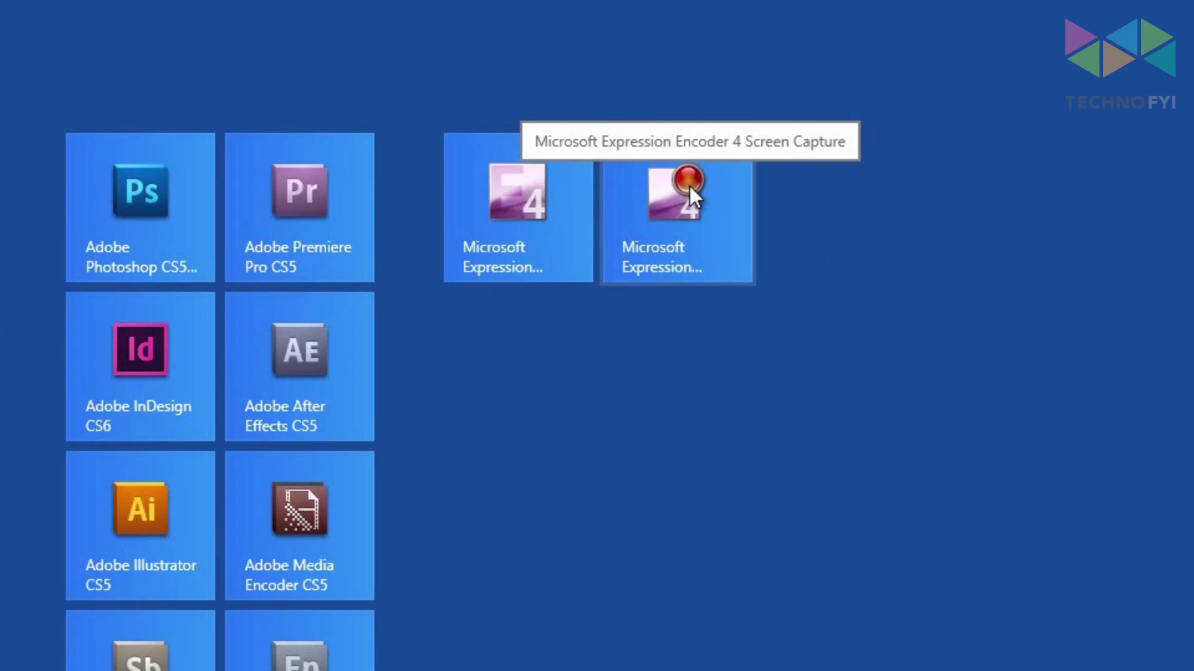
{"action": "left_click", "coordinate": [689, 185]}
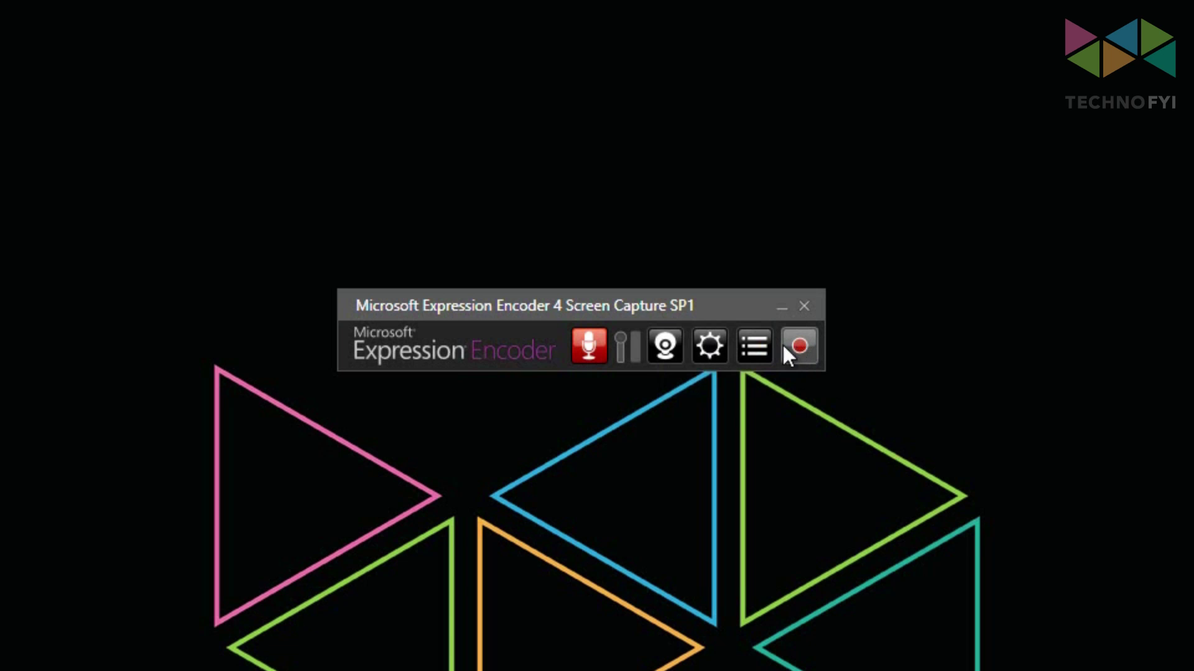
Step: In capture Options, change quality from 95 to 100, keeping 15 fps and 30000 kbps
{"action": "left_click", "coordinate": [713, 348]}
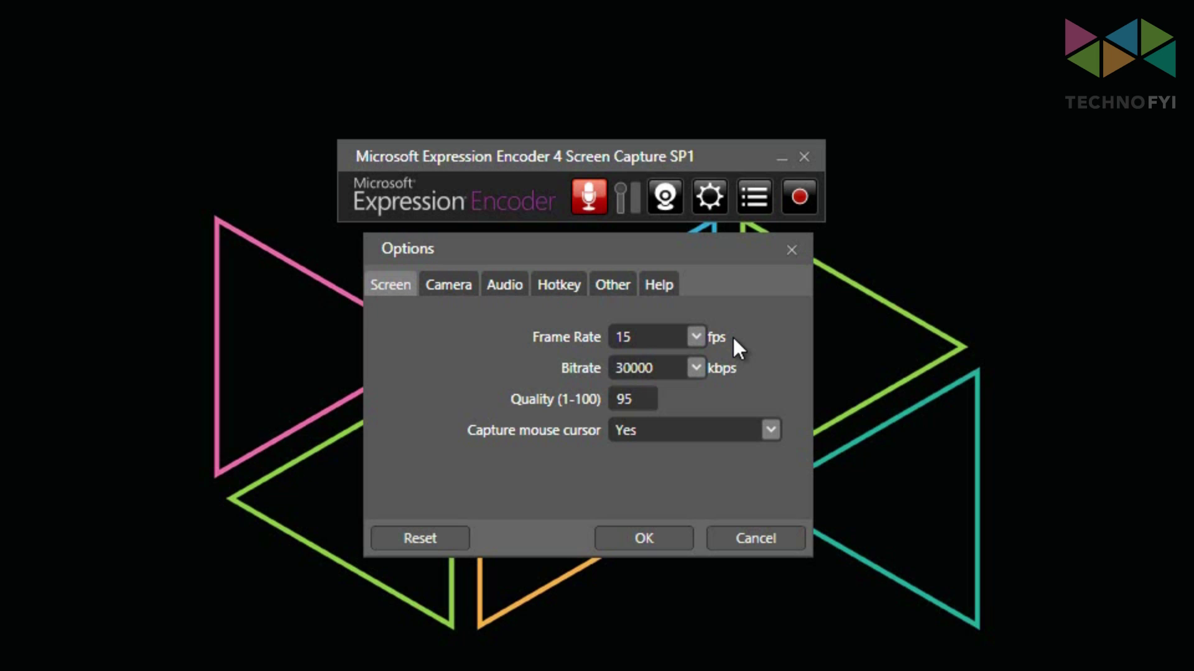
{"action": "left_click", "coordinate": [696, 338]}
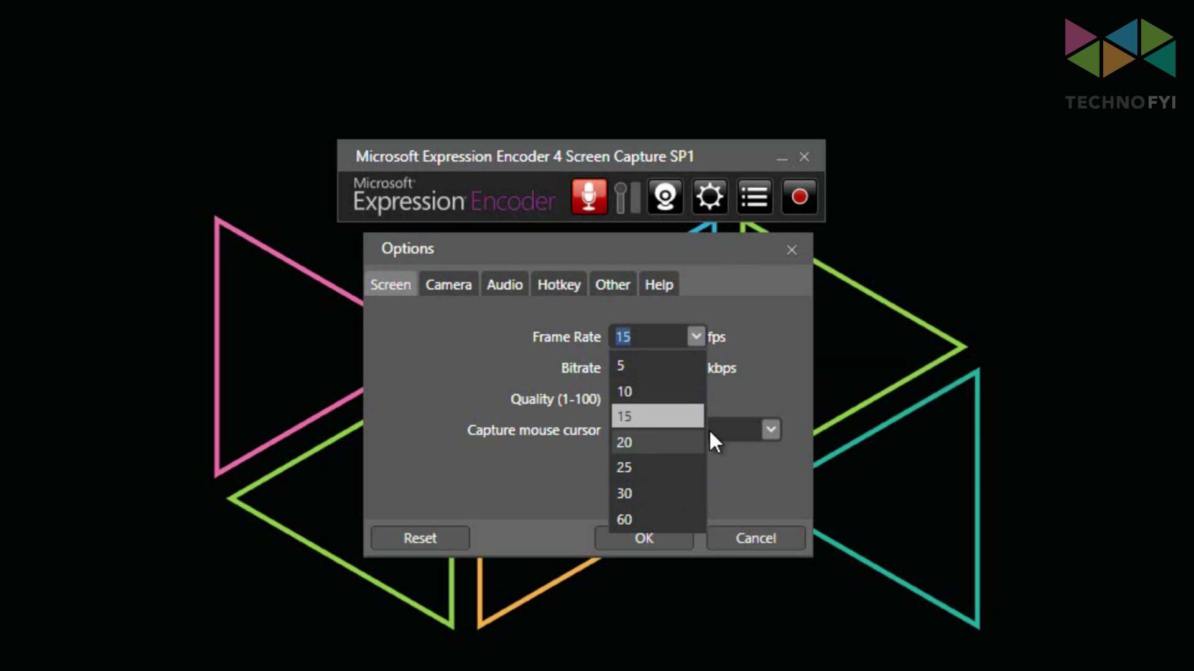
{"action": "left_click", "coordinate": [757, 340]}
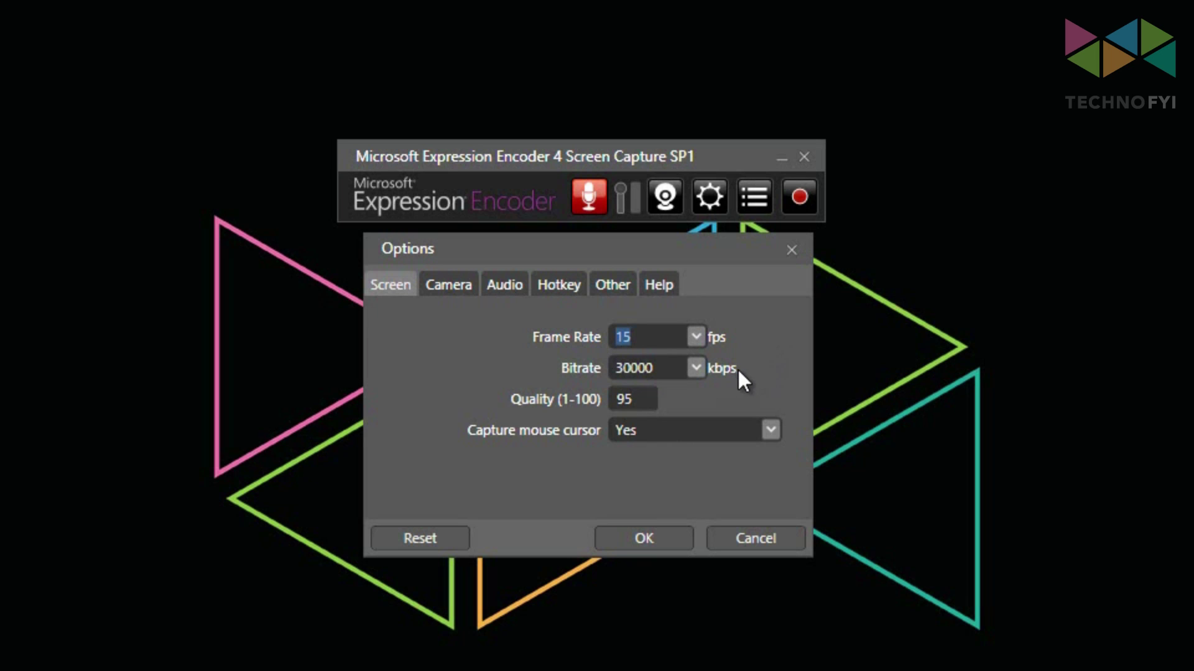
{"action": "left_click_drag", "start_coordinate": [656, 399], "coordinate": [598, 401]}
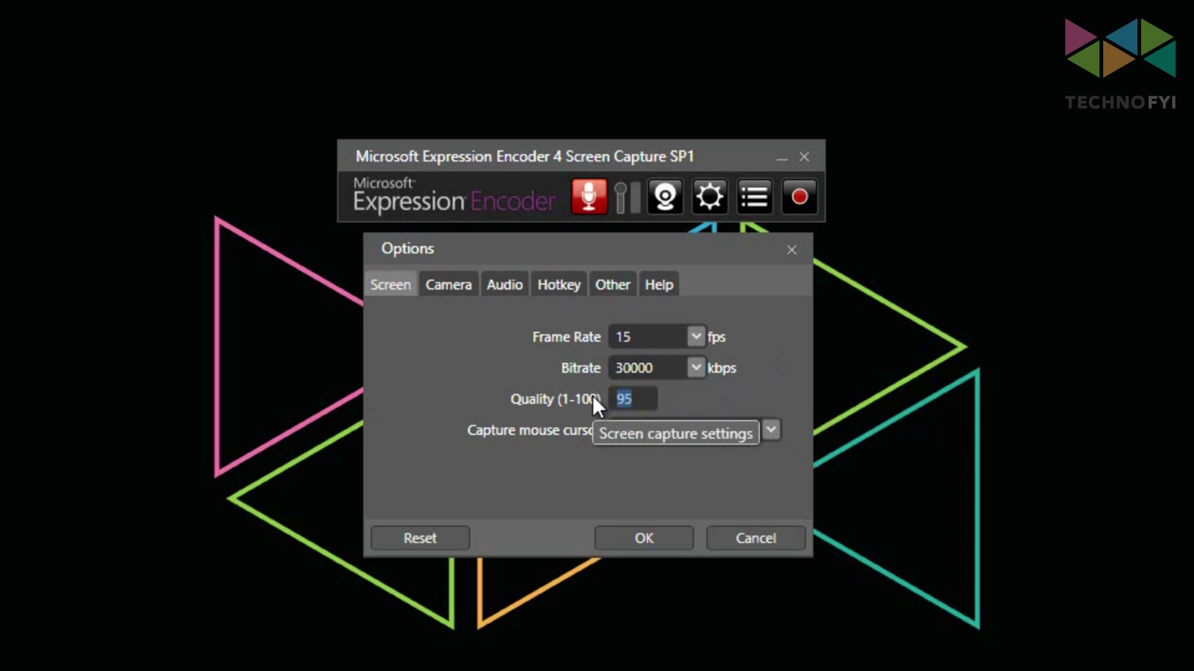
{"action": "type", "text": "100"}
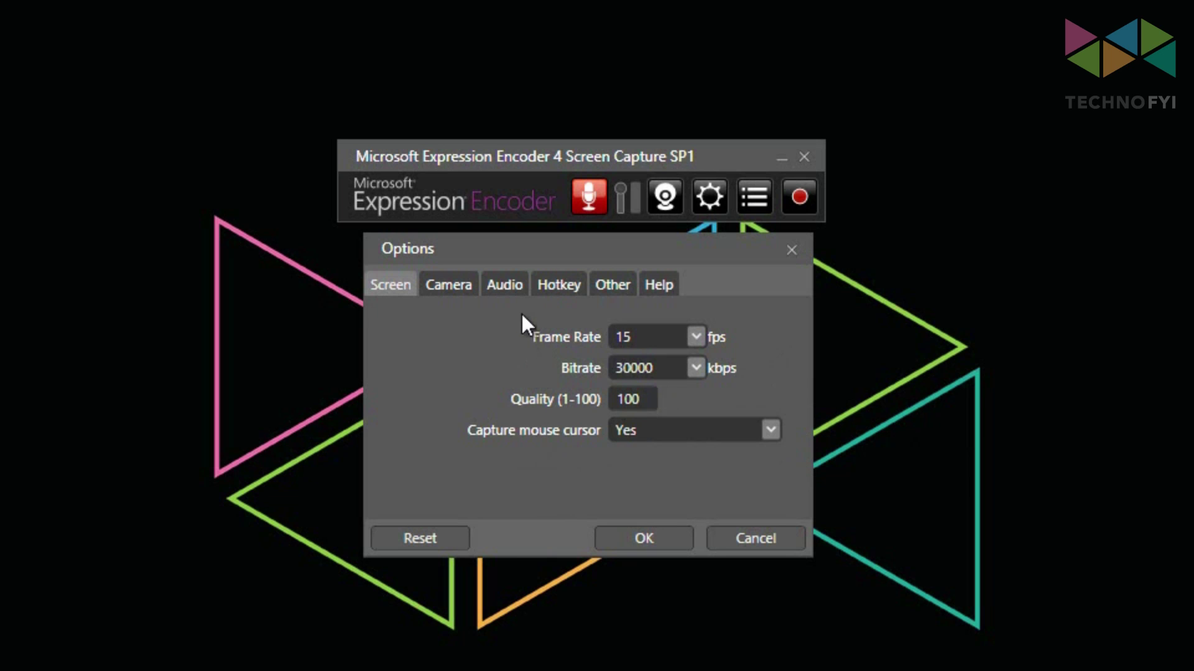
Step: Choose 256 as the Audio tab bitrate and confirm the options with OK
{"action": "left_click", "coordinate": [506, 285]}
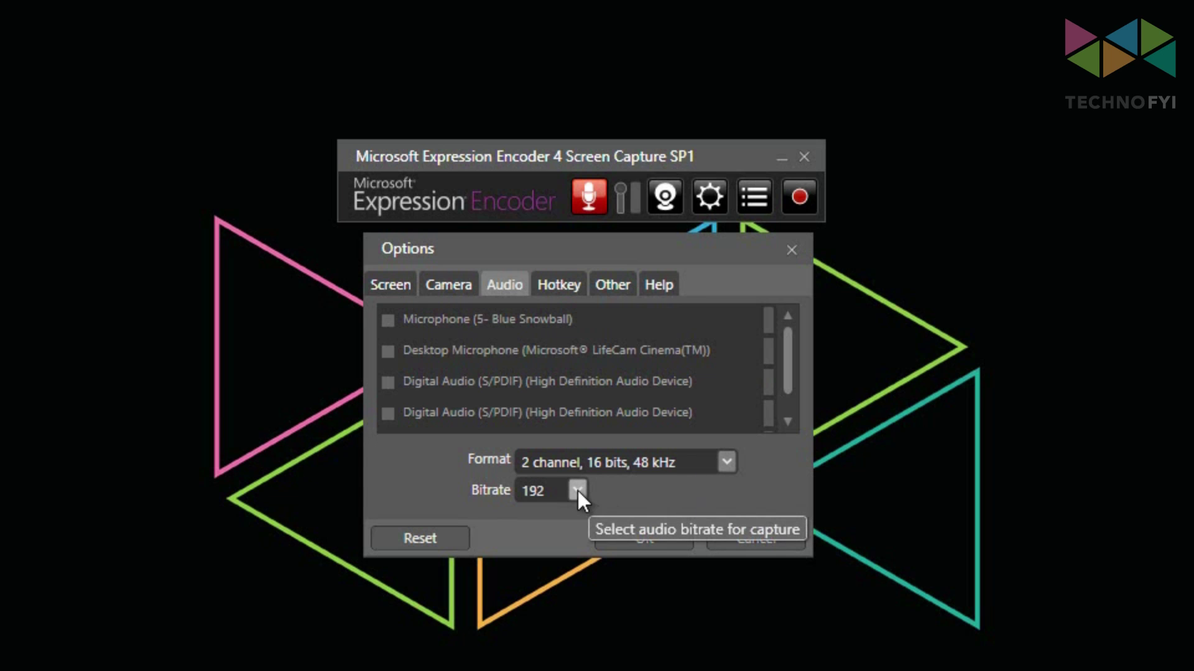
{"action": "left_click", "coordinate": [577, 491]}
{"action": "left_click", "coordinate": [558, 635]}
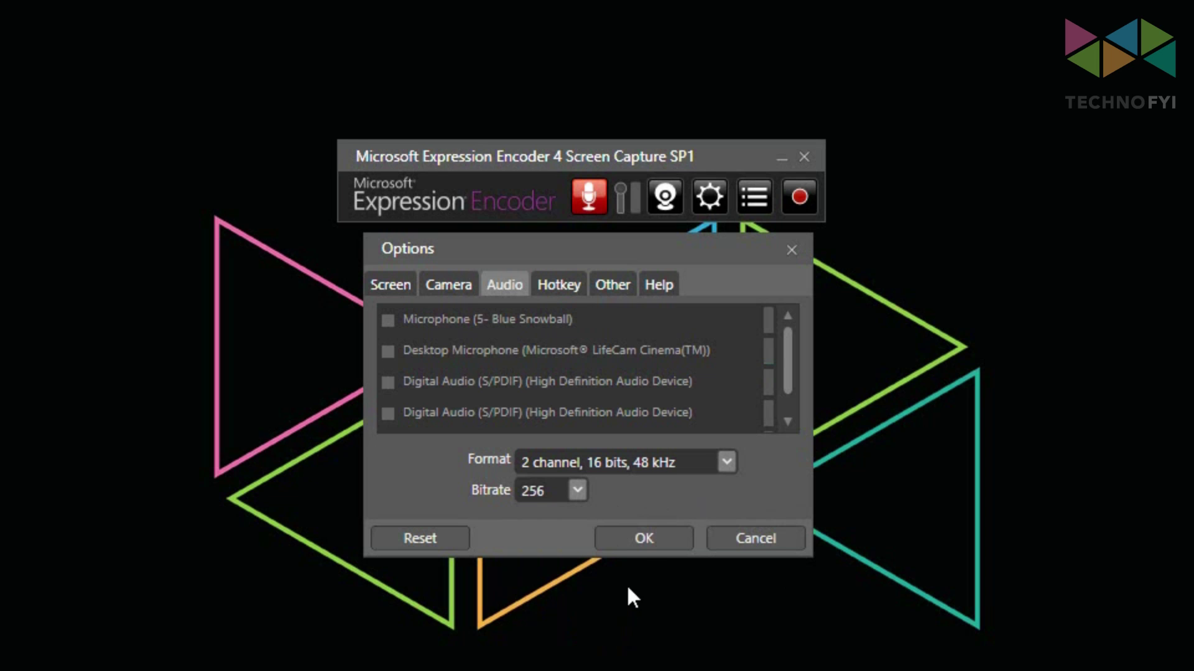
{"action": "left_click", "coordinate": [637, 538]}
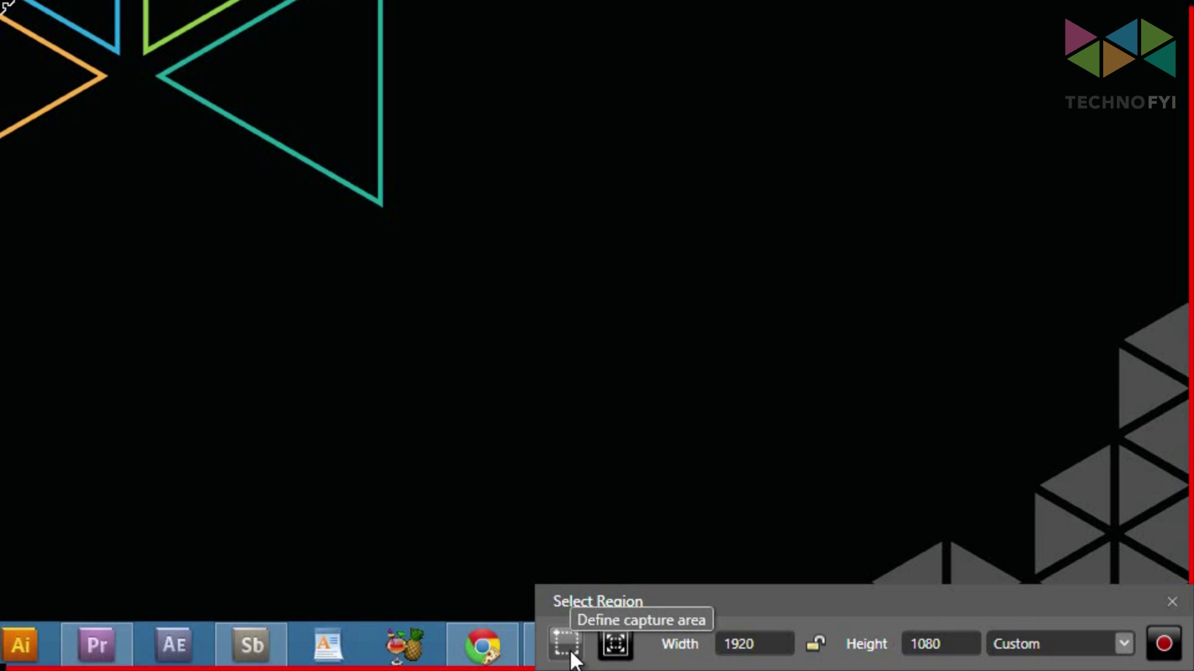
Step: Draw and adjust a custom 865 × 473 capture region around the coloured triangle logo
{"action": "left_click", "coordinate": [570, 652]}
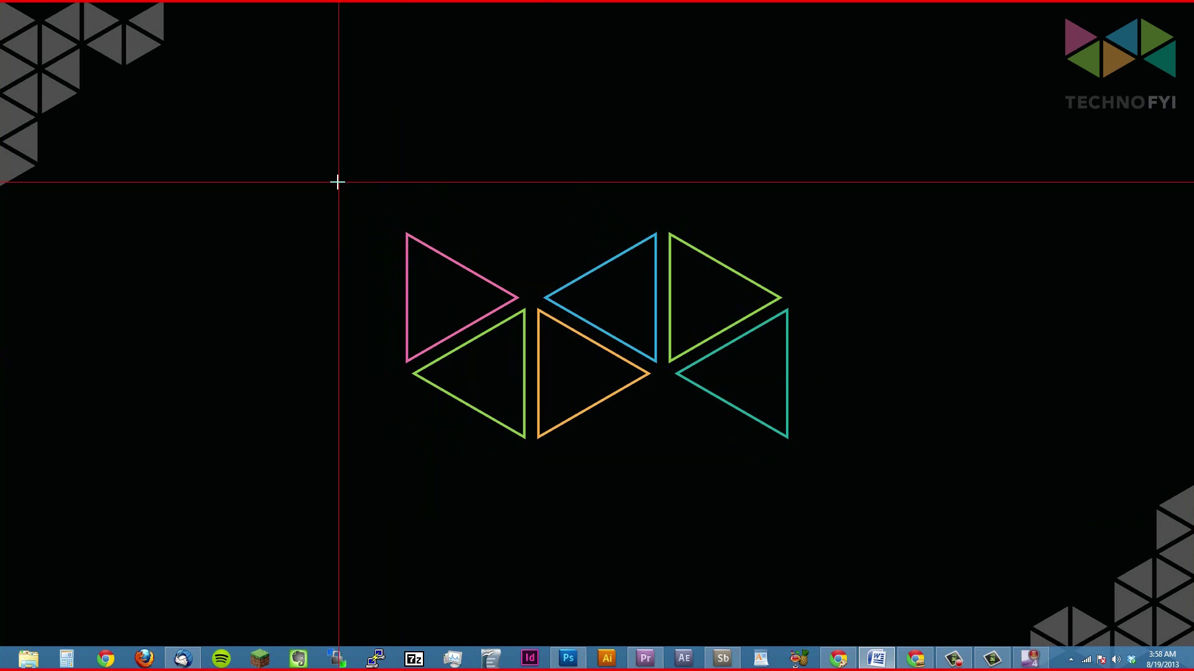
{"action": "left_click_drag", "start_coordinate": [335, 181], "coordinate": [862, 492]}
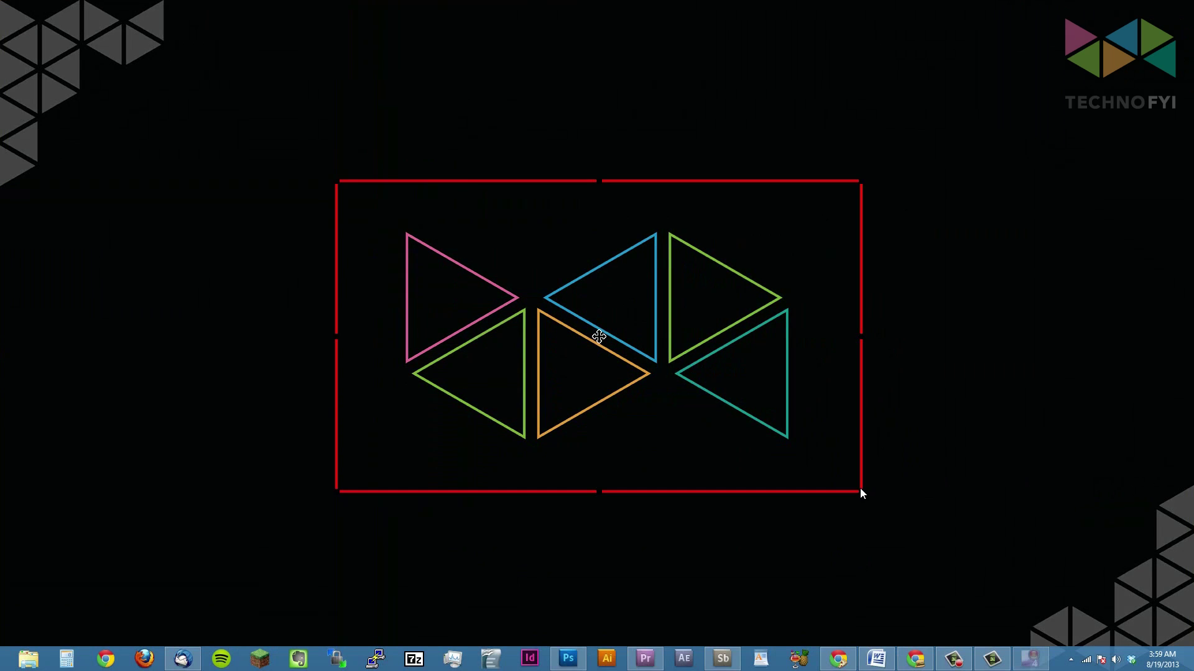
{"action": "left_click_drag", "start_coordinate": [862, 336], "coordinate": [876, 373]}
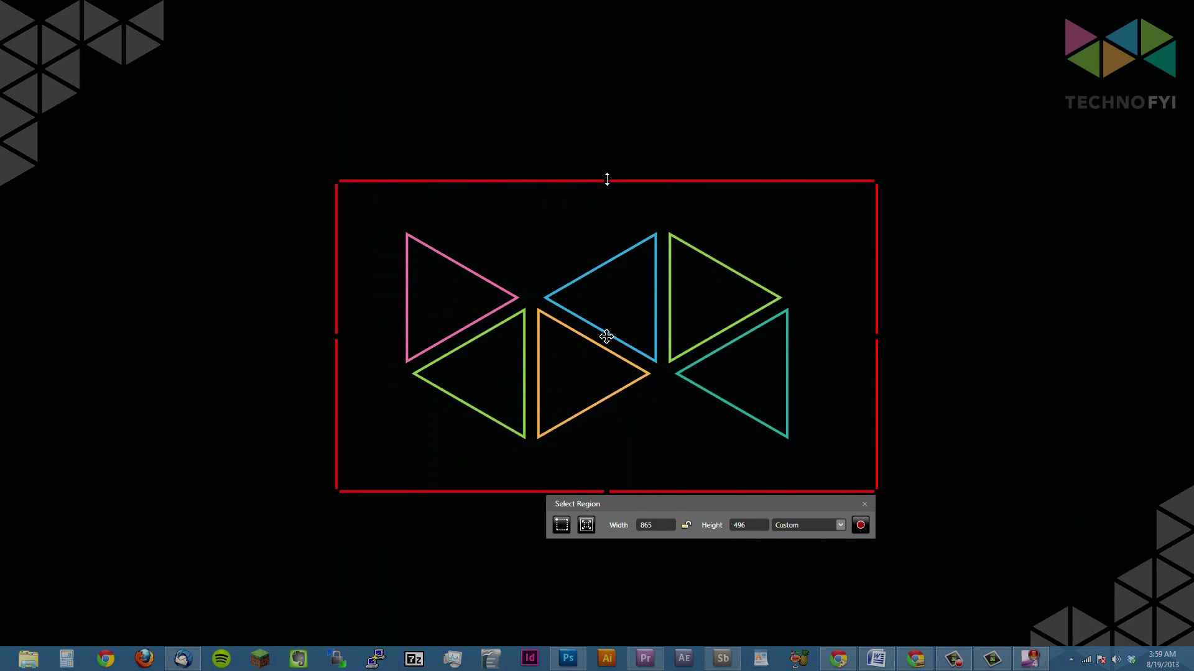
{"action": "mouse_move", "coordinate": [606, 179]}
{"action": "left_mouse_down"}
{"action": "mouse_move", "coordinate": [624, 316]}
{"action": "mouse_move", "coordinate": [608, 195]}
{"action": "left_mouse_up"}
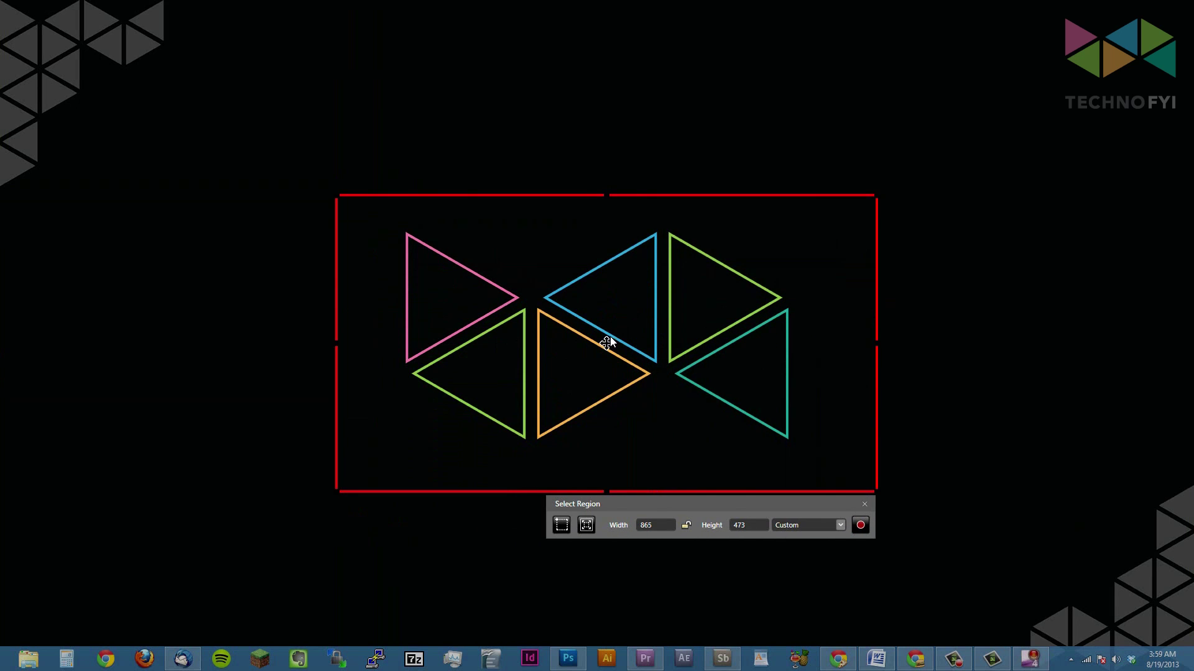
{"action": "mouse_move", "coordinate": [607, 342]}
{"action": "left_mouse_down"}
{"action": "mouse_move", "coordinate": [519, 280]}
{"action": "mouse_move", "coordinate": [360, 274]}
{"action": "mouse_move", "coordinate": [431, 442]}
{"action": "mouse_move", "coordinate": [738, 380]}
{"action": "mouse_move", "coordinate": [623, 306]}
{"action": "mouse_move", "coordinate": [587, 332]}
{"action": "mouse_move", "coordinate": [594, 343]}
{"action": "left_mouse_up"}
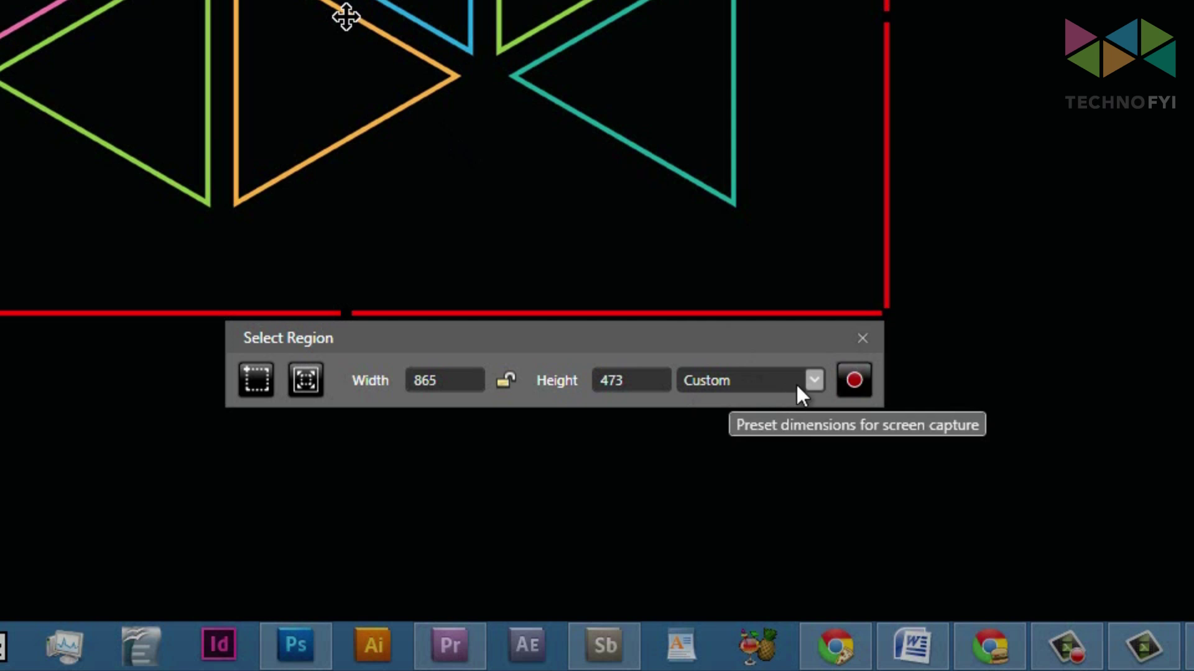
Step: Pick the Current Screen preset so the capture area becomes 1920 × 1080
{"action": "left_click", "coordinate": [769, 388]}
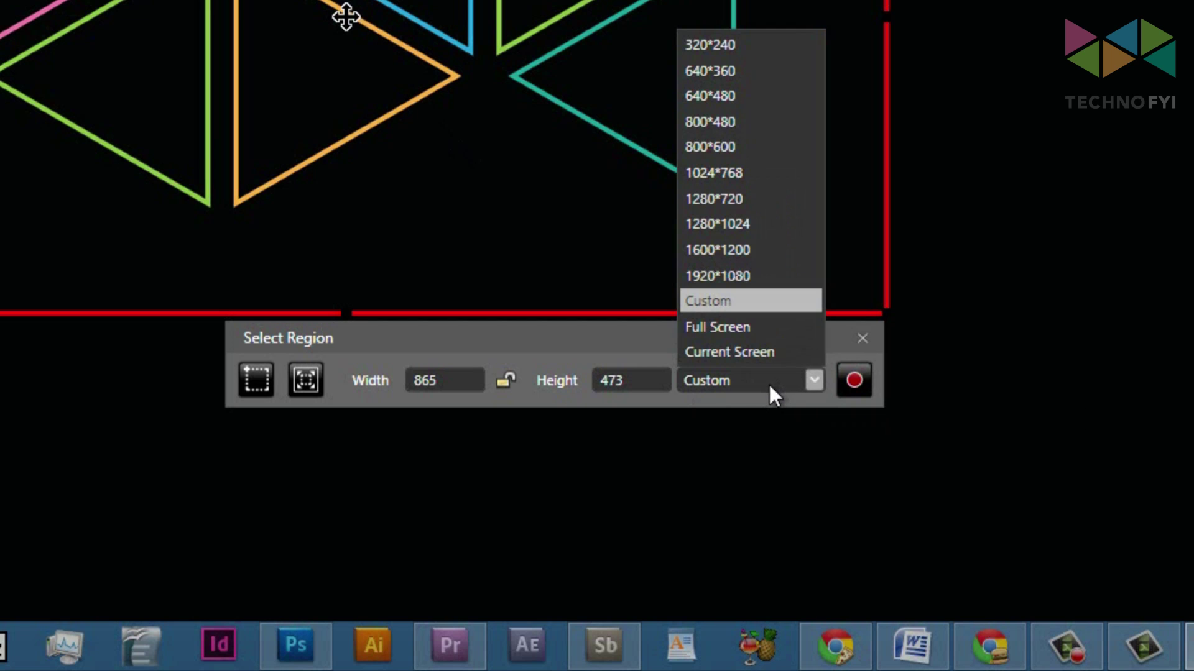
{"action": "left_click", "coordinate": [729, 356]}
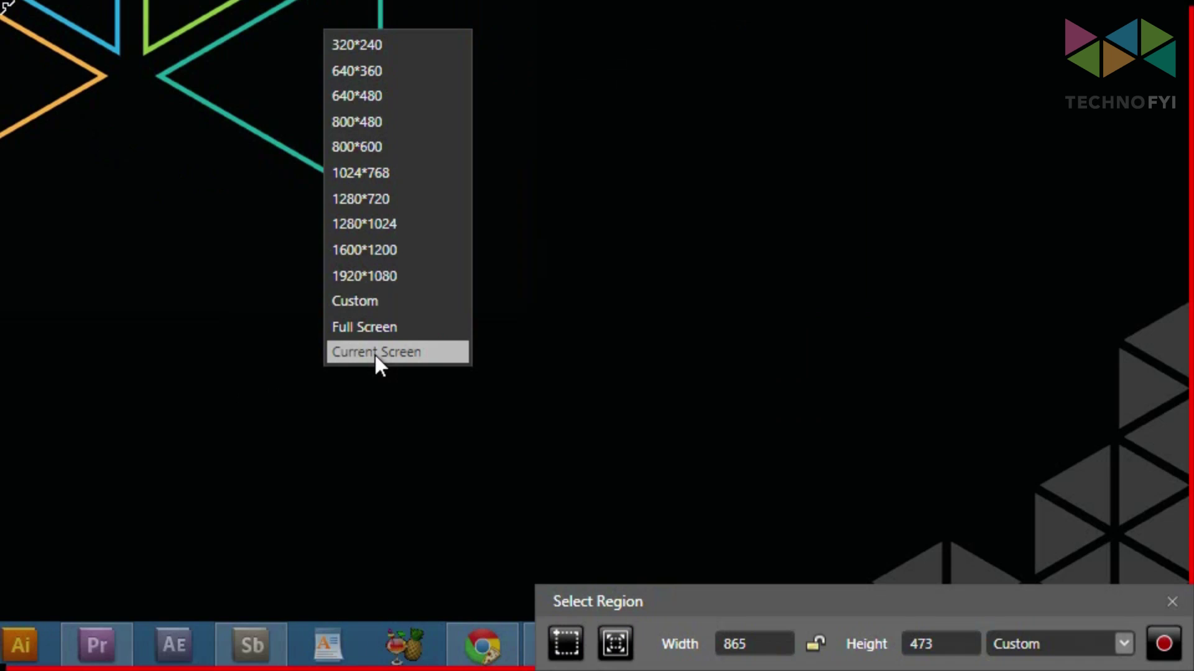
{"action": "left_click", "coordinate": [1048, 643]}
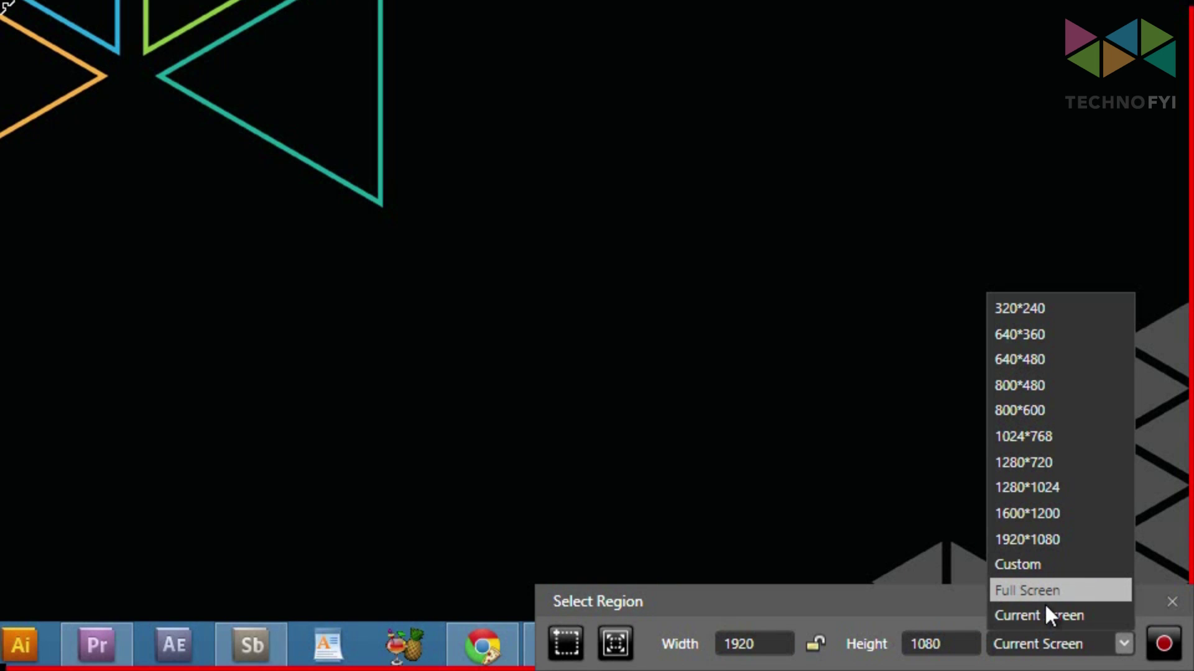
{"action": "left_click", "coordinate": [1054, 615]}
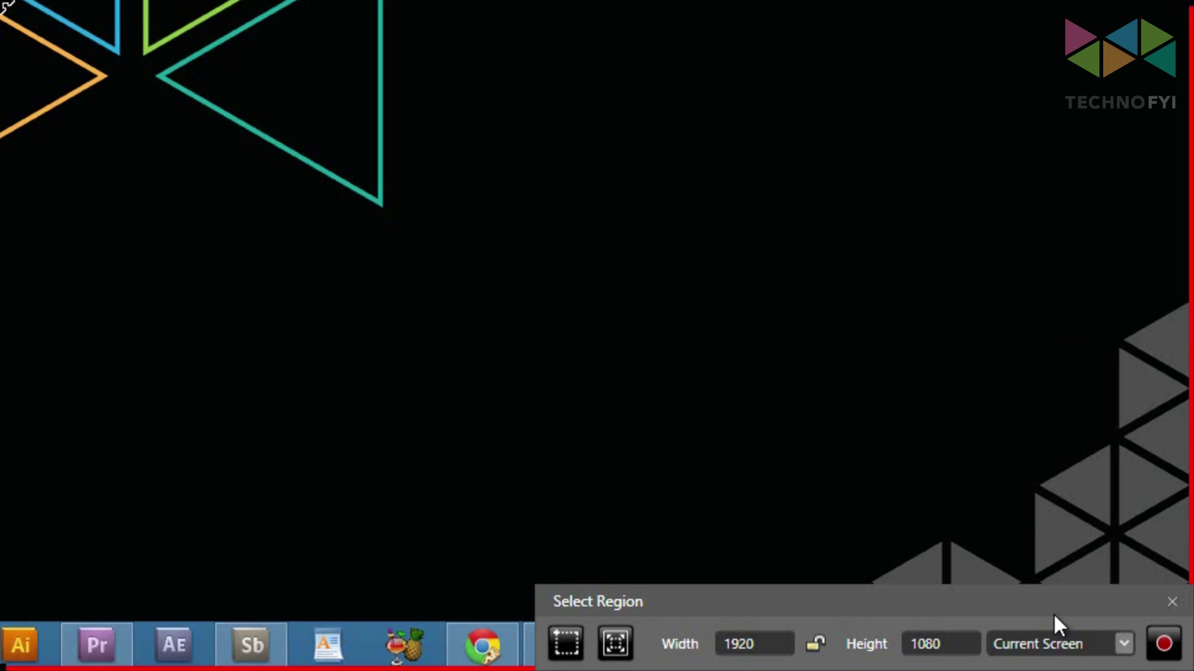
Step: Record the full screen, then stop with Ctrl+Shift+F12 to save ScreenCapture_8-19-2013 3.59.40 AM.xesc
{"action": "left_click", "coordinate": [1164, 644]}
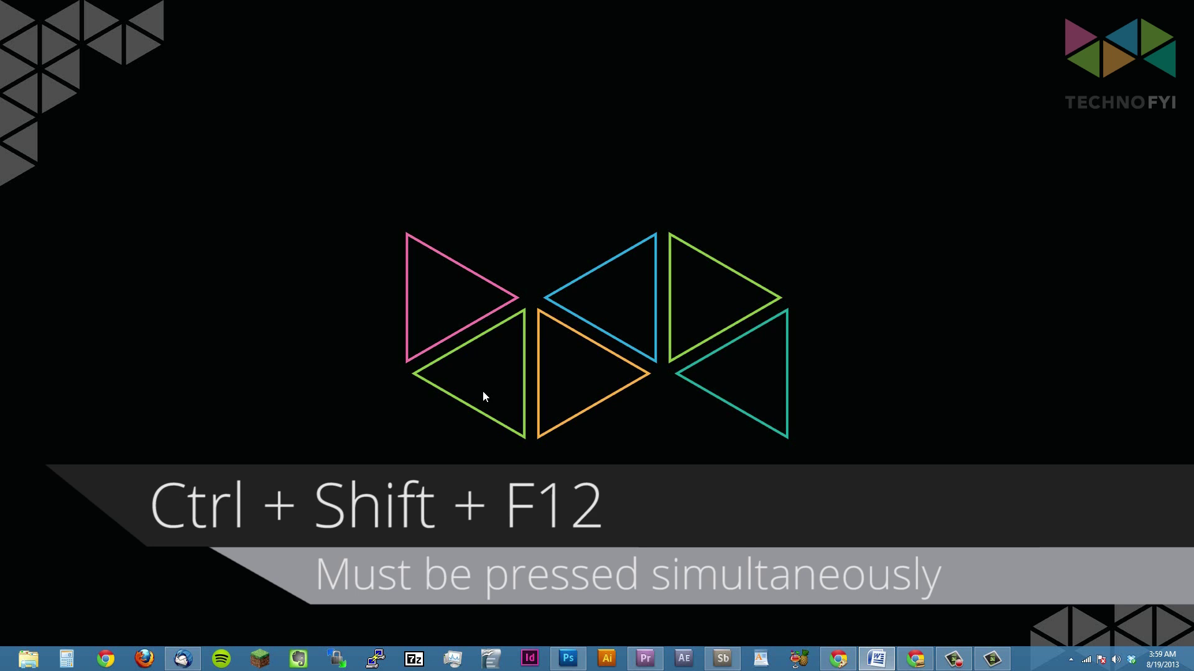
{"action": "key", "text": "ctrl+shift+F12"}
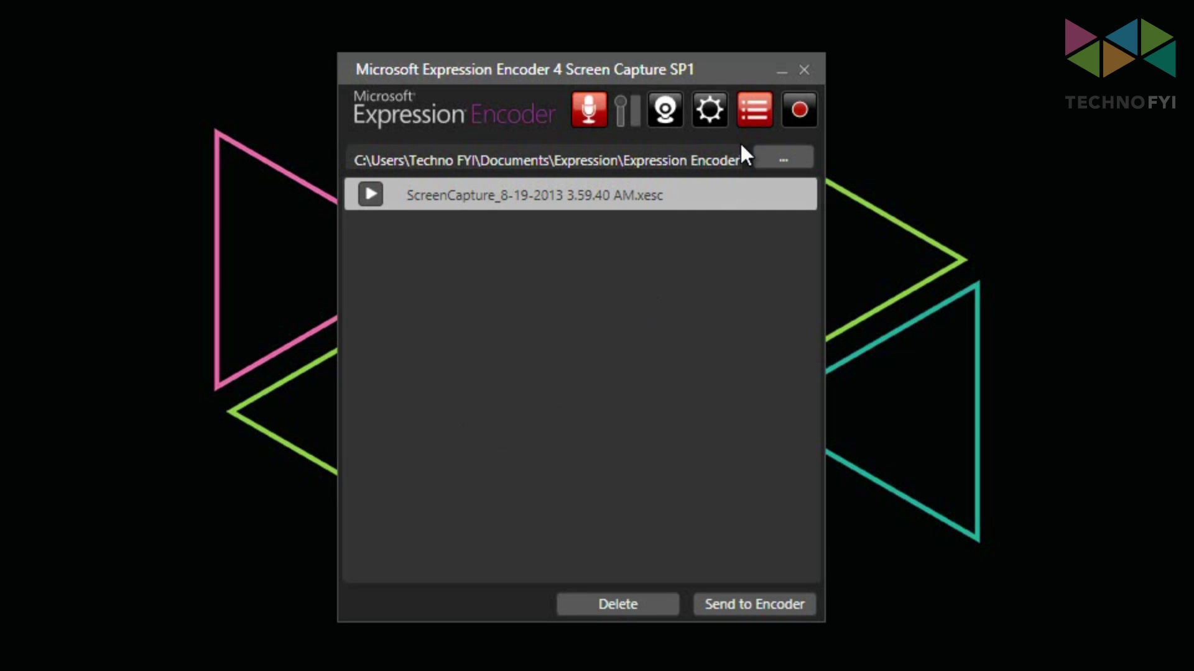
Step: Send ScreenCapture_8-19-2013 3.59.40 AM.xesc from the captures list to Expression Encoder 4
{"action": "left_click", "coordinate": [752, 107]}
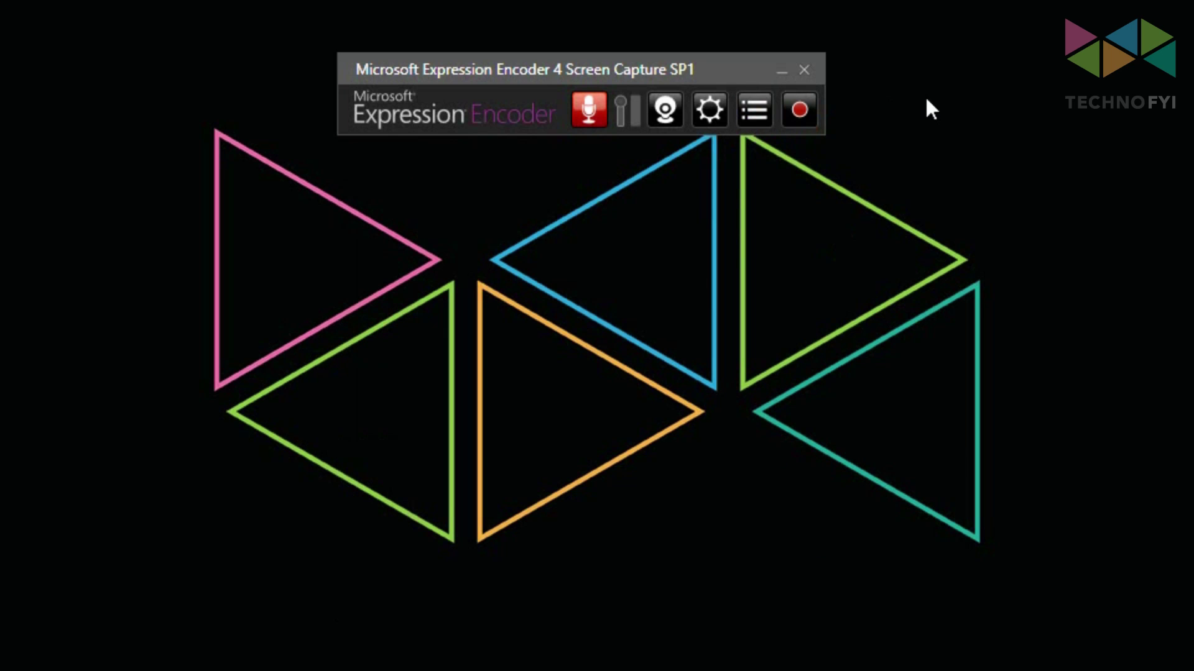
{"action": "left_click", "coordinate": [755, 110]}
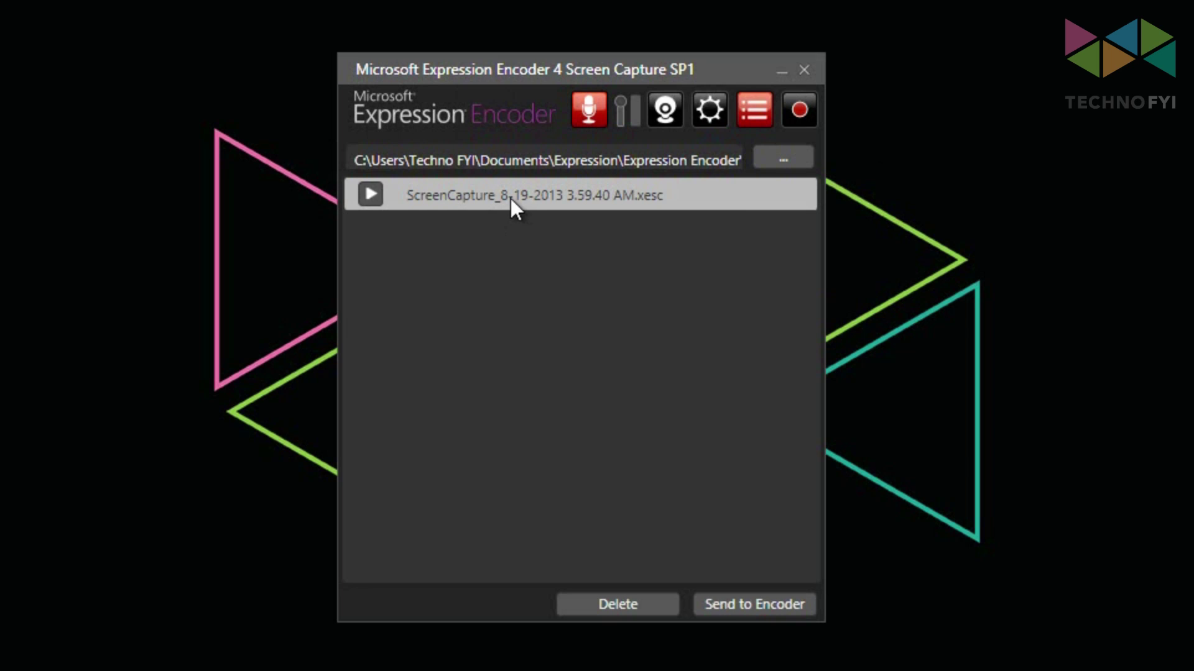
{"action": "left_click", "coordinate": [751, 606]}
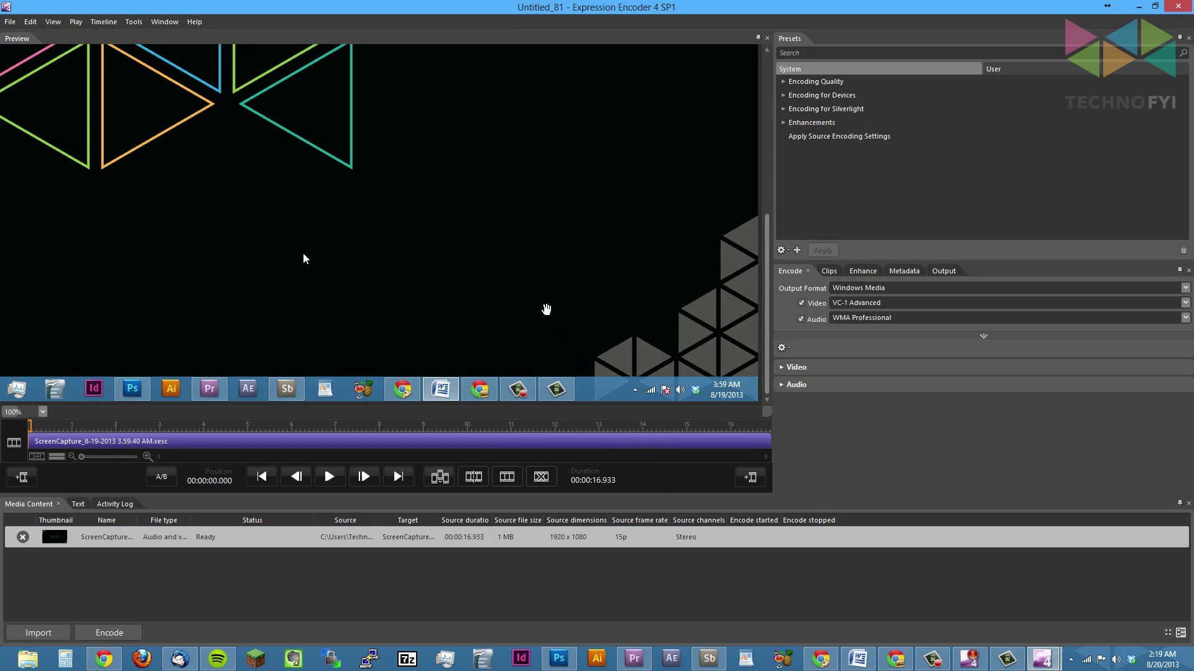
Step: Scroll down in Expression Encoder 4 to view the loaded screen capture item
{"action": "scroll", "coordinate": [477, 266], "scroll_direction": "down", "scroll_amount": 1}
{"action": "scroll", "coordinate": [477, 265], "scroll_direction": "down", "scroll_amount": 1}
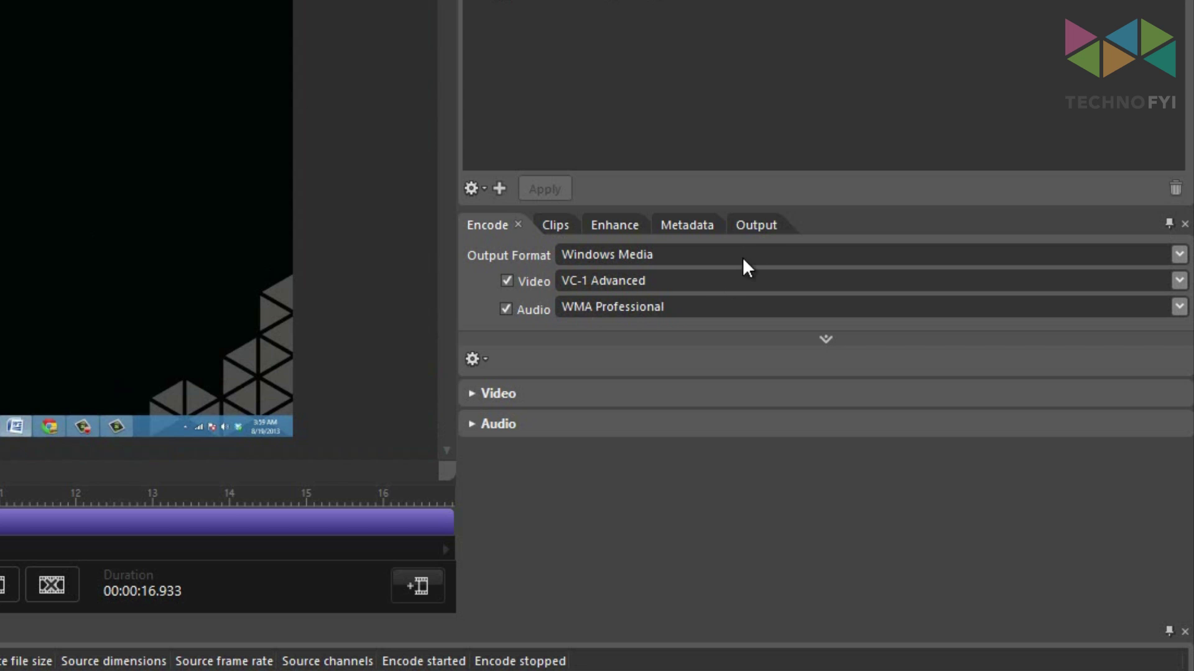
Step: Change the Output tab's Directory from the TECHNOFYI_DEV folder to the Desktop
{"action": "left_click", "coordinate": [758, 222]}
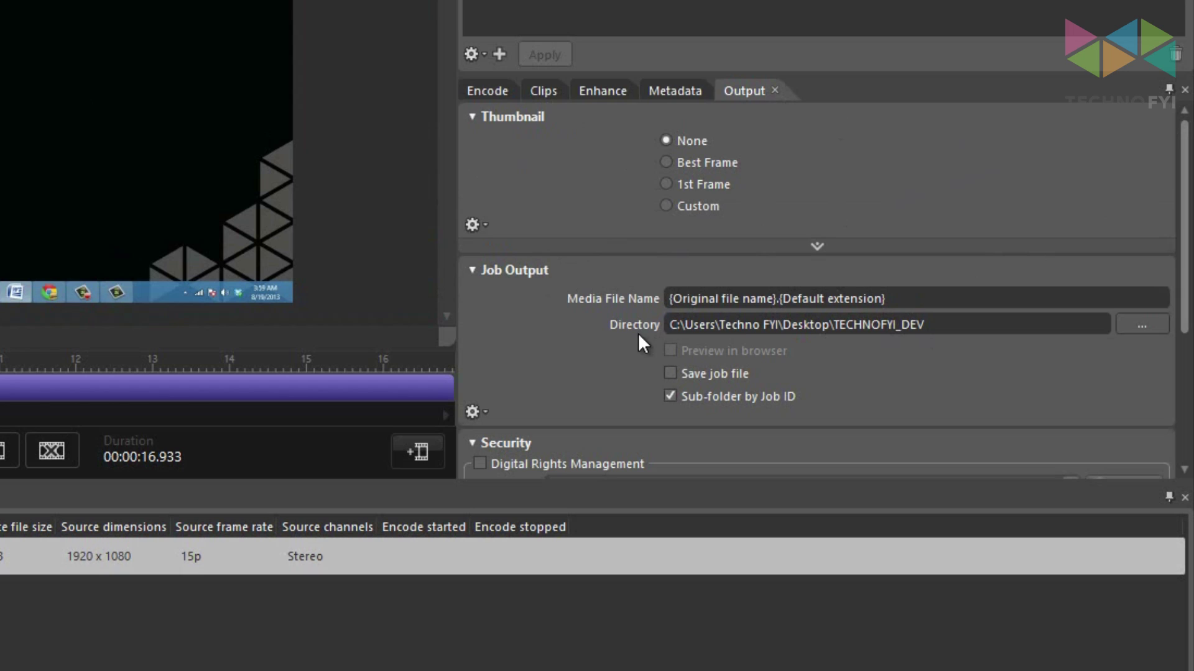
{"action": "left_click", "coordinate": [1141, 328]}
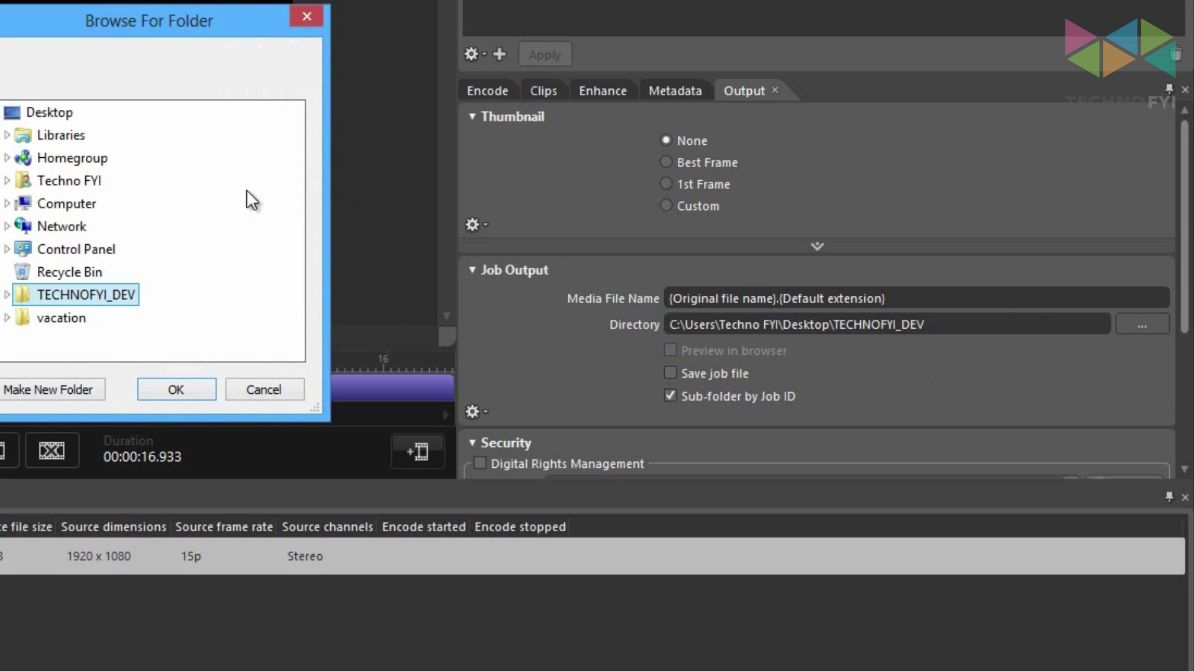
{"action": "left_click", "coordinate": [56, 116]}
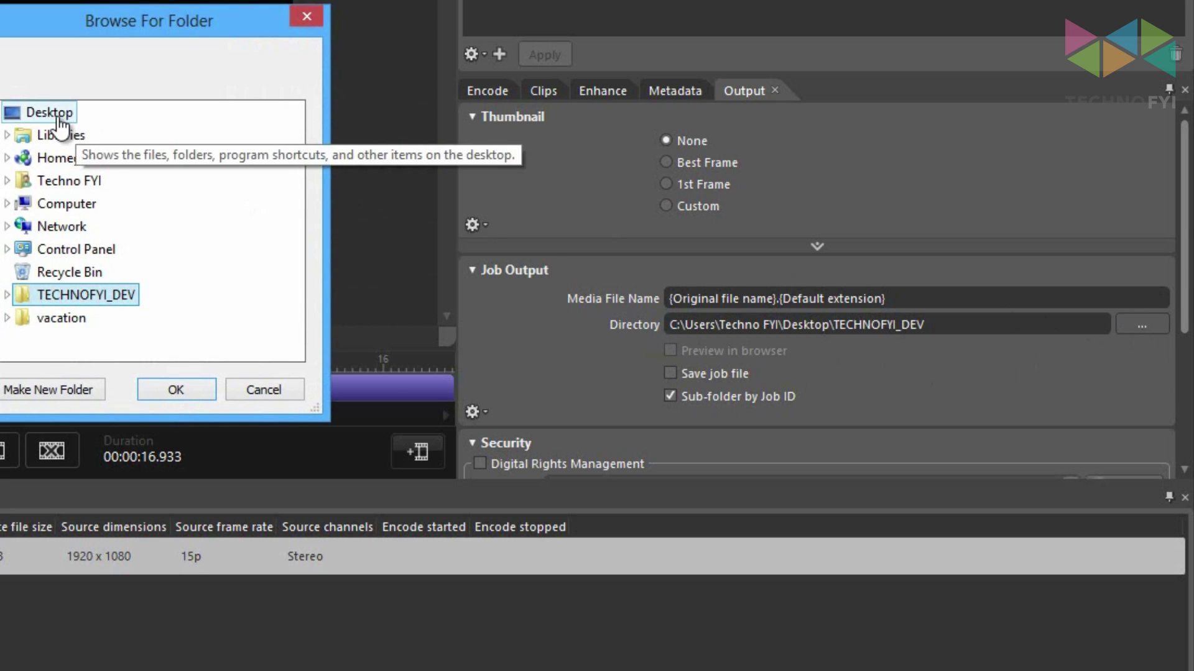
{"action": "left_click", "coordinate": [177, 390]}
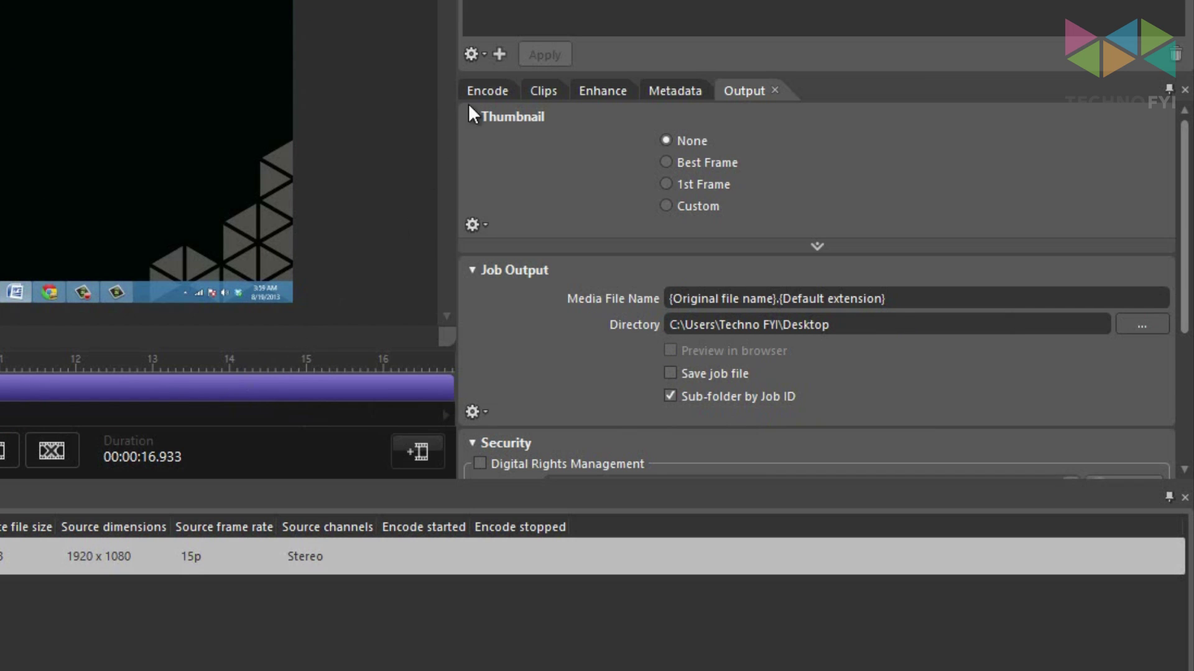
Step: On the Encode tab, set Video Mode to CBR - 1 pass with a 30000 Kbps bitrate
{"action": "left_click", "coordinate": [481, 89]}
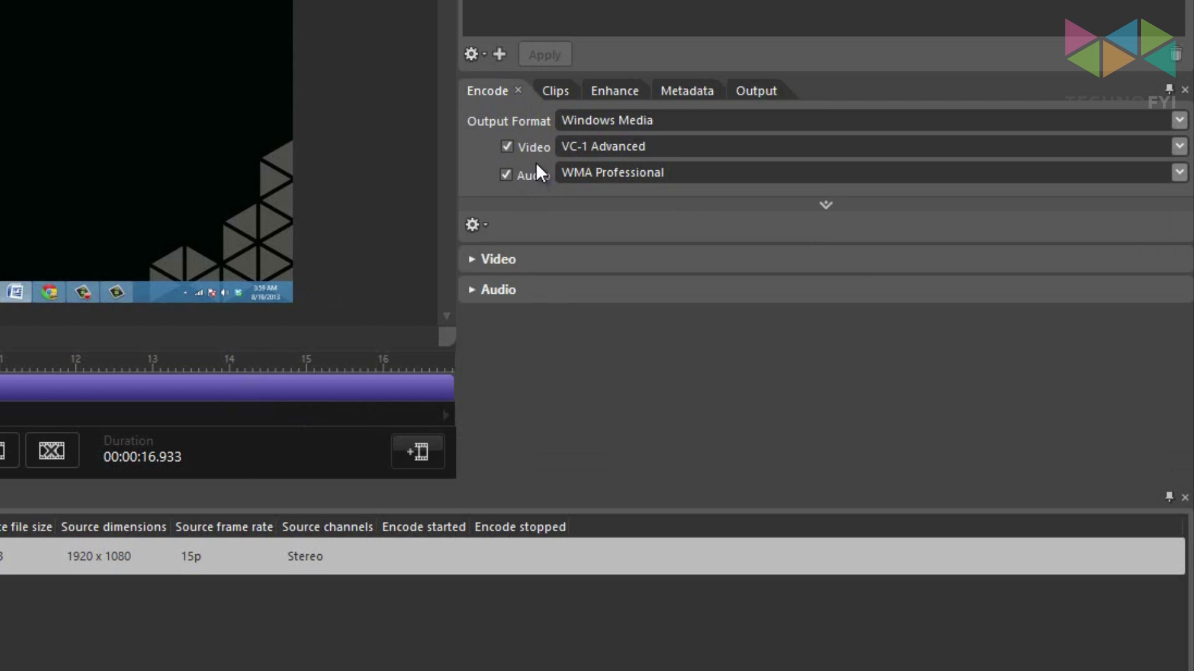
{"action": "left_click", "coordinate": [472, 261]}
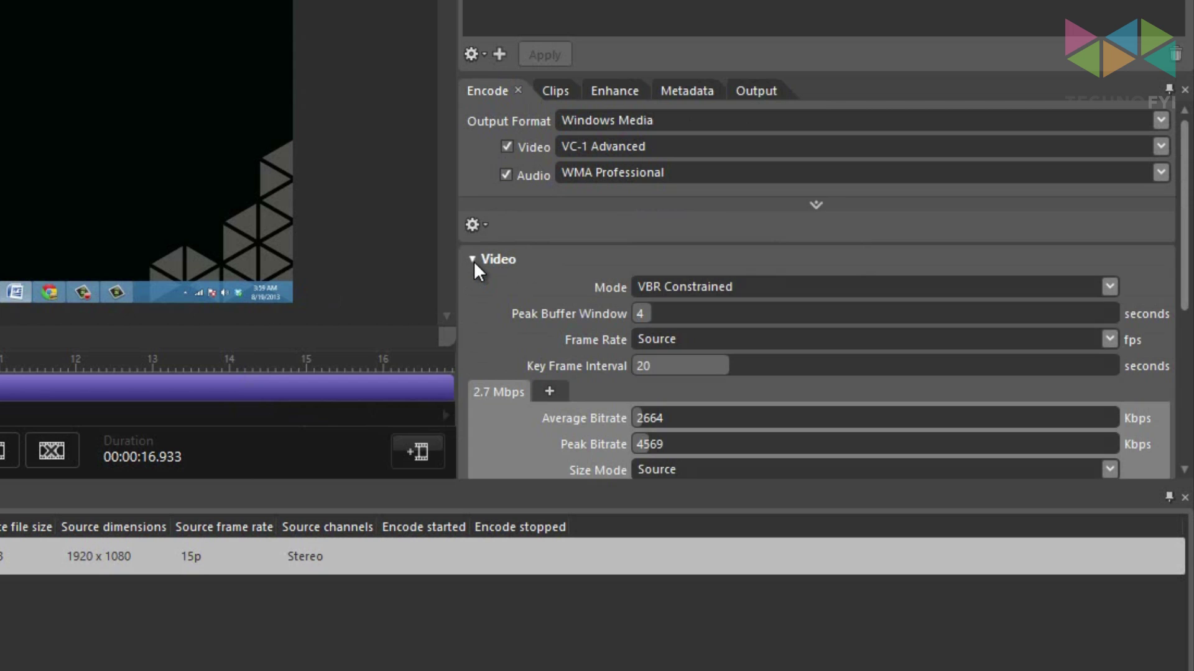
{"action": "scroll", "coordinate": [465, 277], "scroll_direction": "down", "scroll_amount": 2}
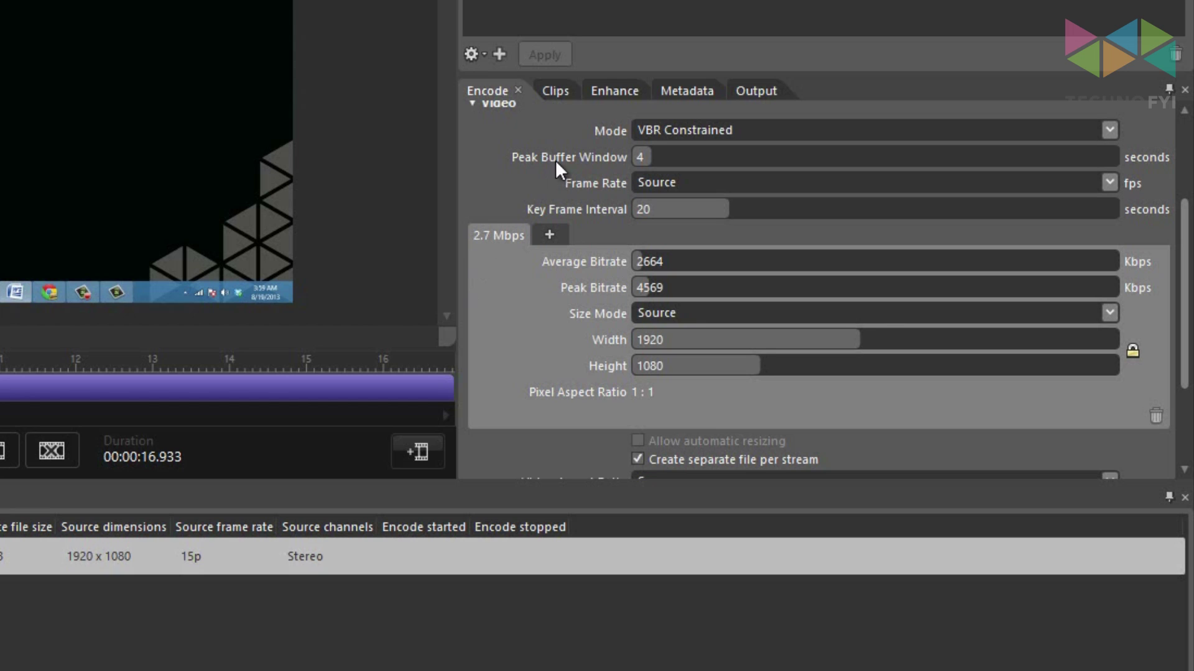
{"action": "left_click", "coordinate": [680, 133]}
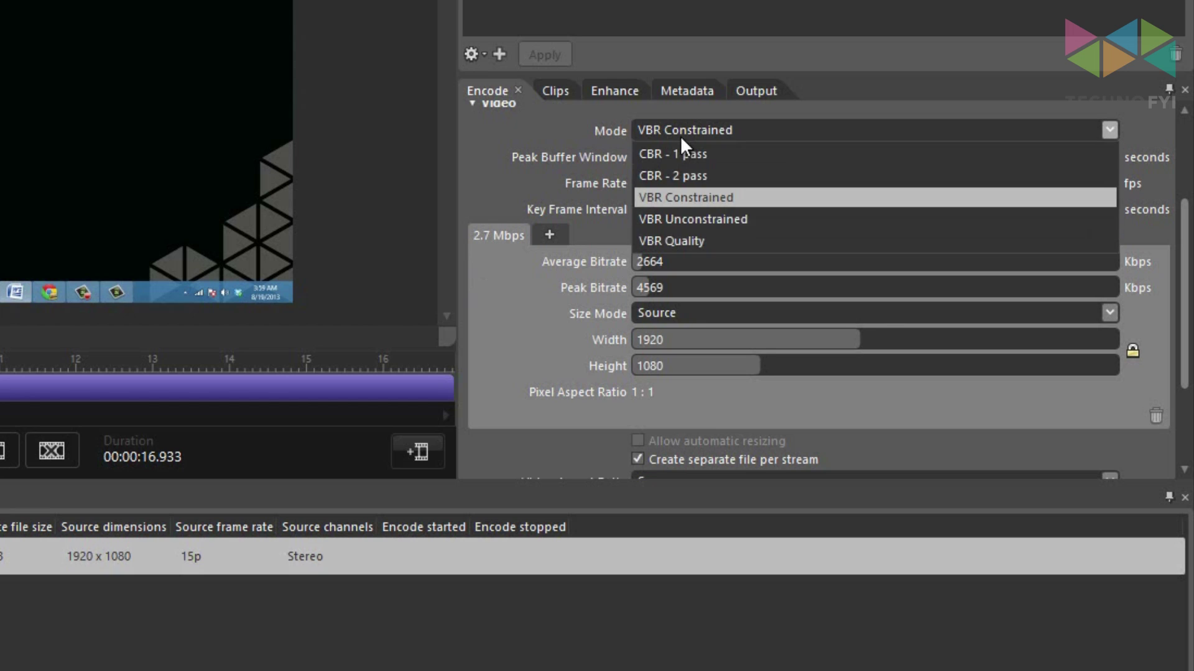
{"action": "left_click", "coordinate": [714, 155]}
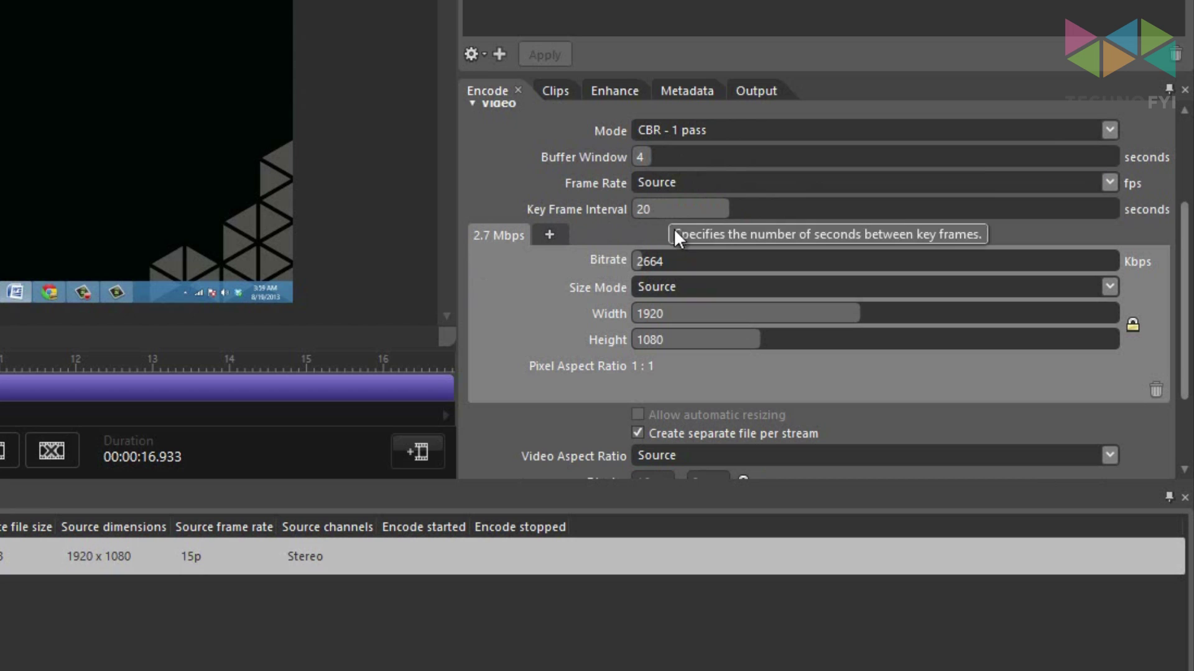
{"action": "left_click", "coordinate": [685, 259]}
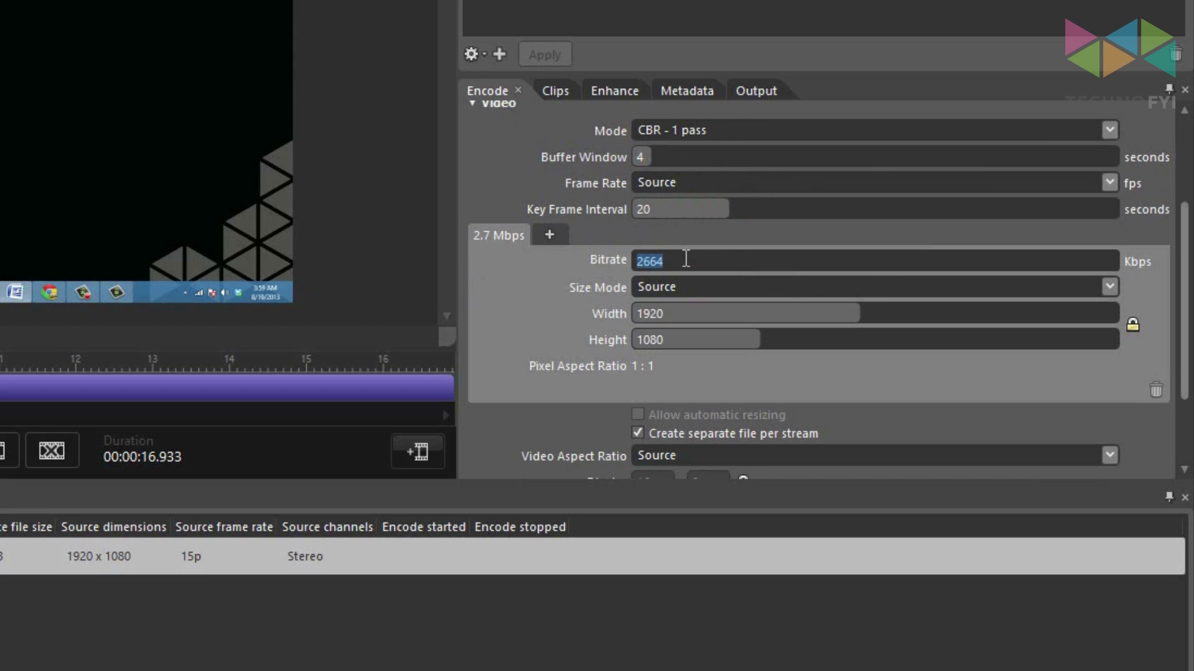
{"action": "type", "text": "30000"}
{"action": "left_click", "coordinate": [586, 289]}
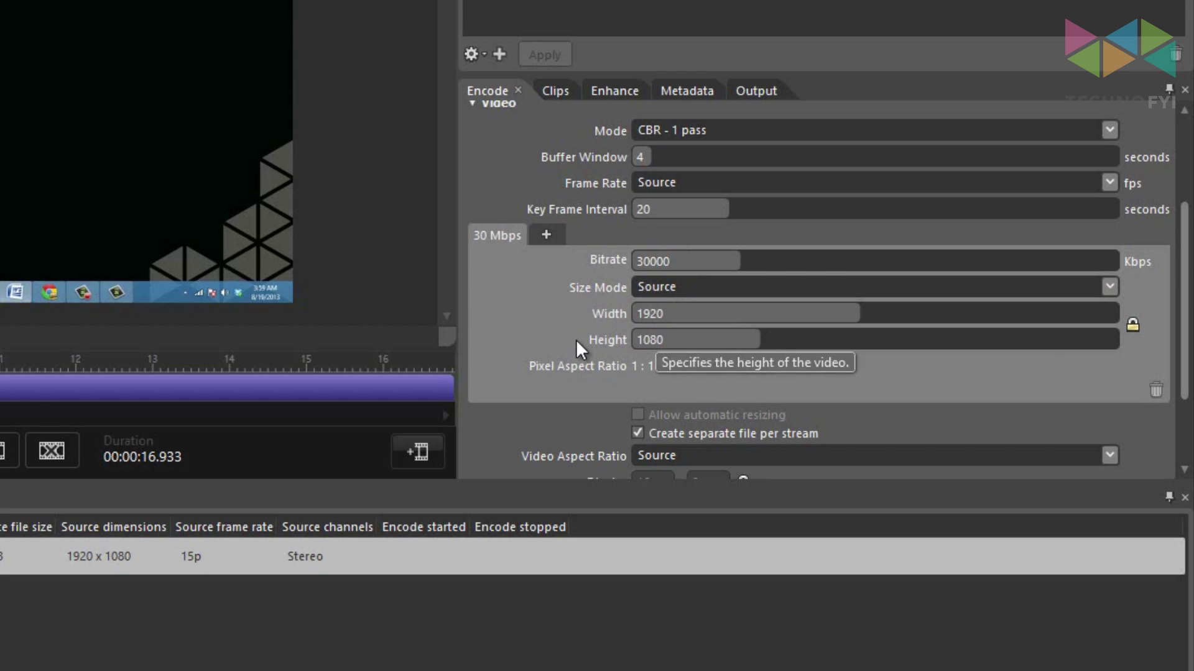
{"action": "scroll", "coordinate": [544, 341], "scroll_direction": "down", "scroll_amount": 2}
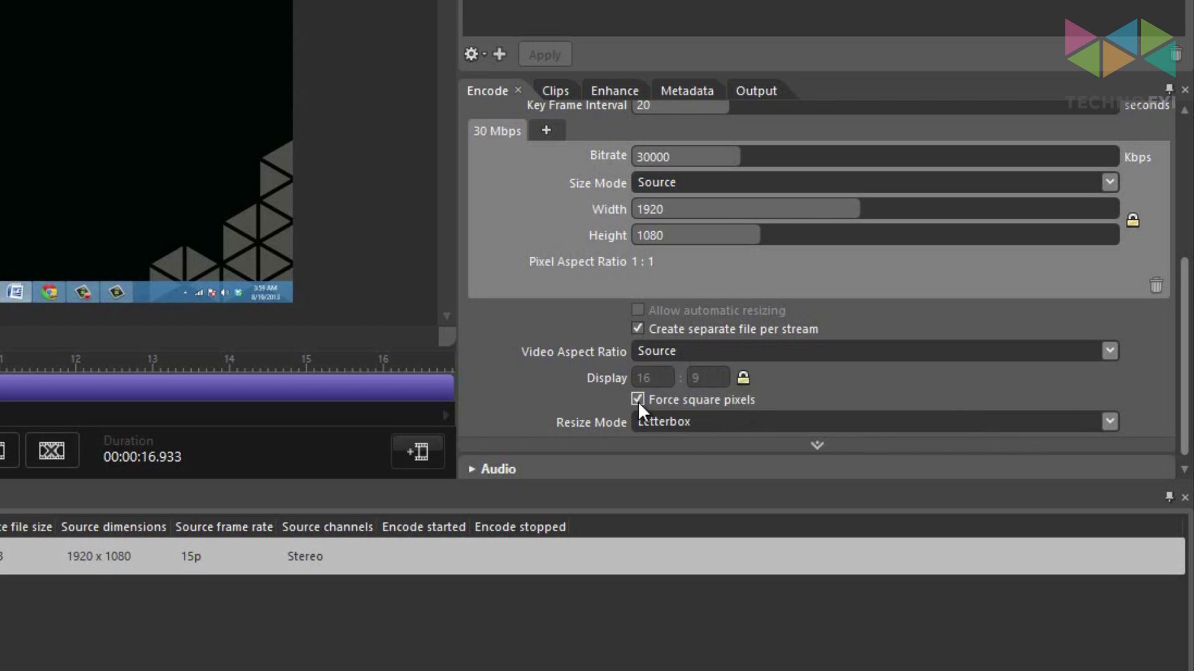
{"action": "scroll", "coordinate": [591, 389], "scroll_direction": "up", "scroll_amount": 3}
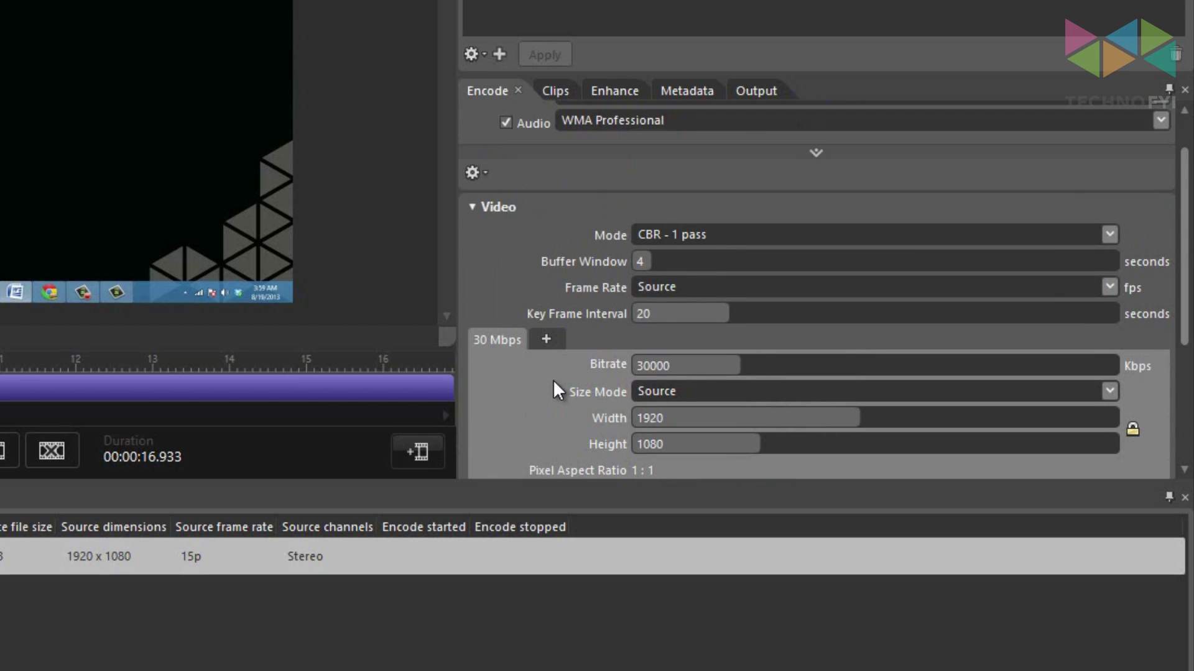
Step: Give the audio a 256 kbps bitrate, 48 kHz sample rate and 24 bits per sample
{"action": "left_click", "coordinate": [472, 208]}
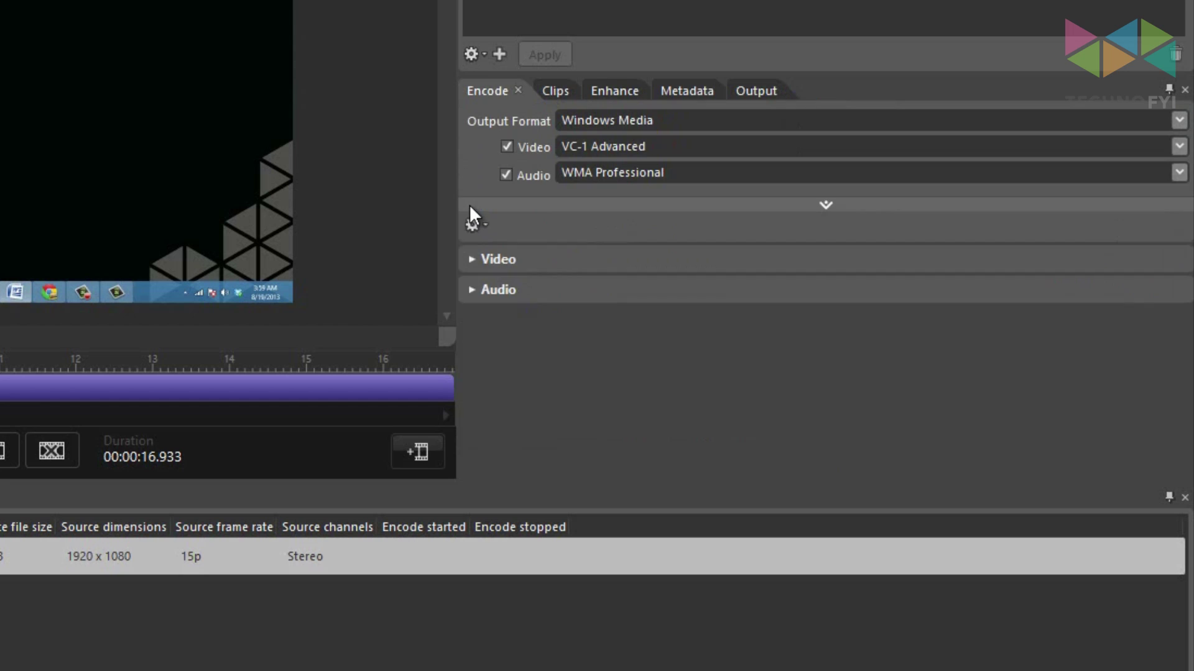
{"action": "left_click", "coordinate": [473, 290]}
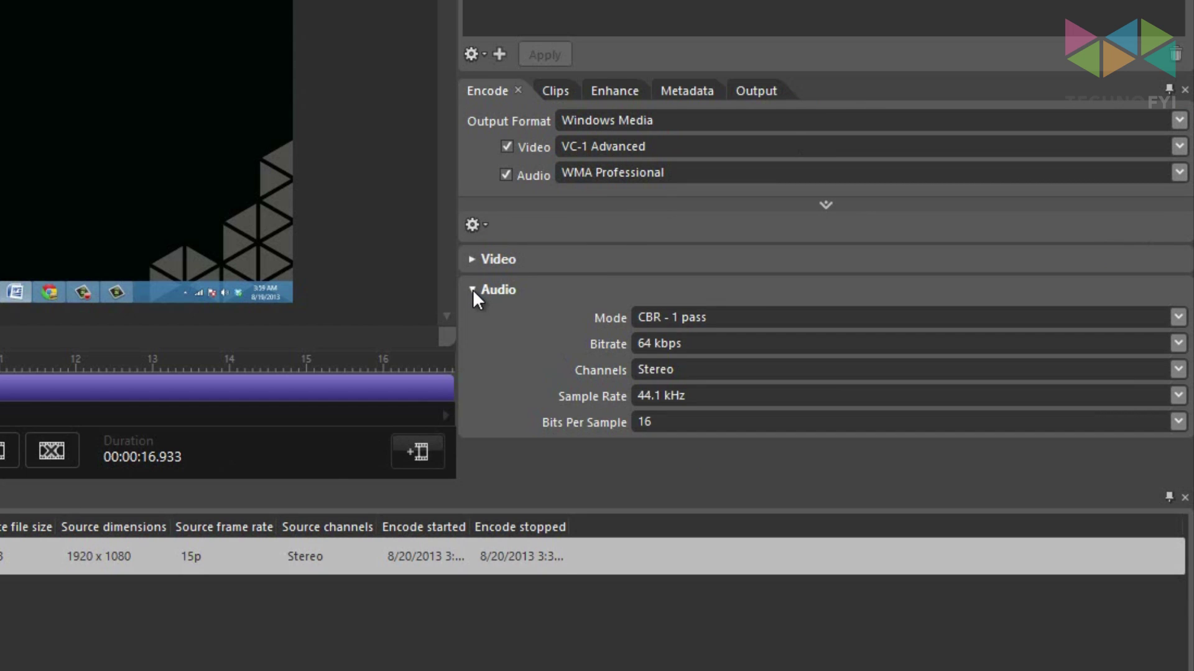
{"action": "mouse_move", "coordinate": [780, 319]}
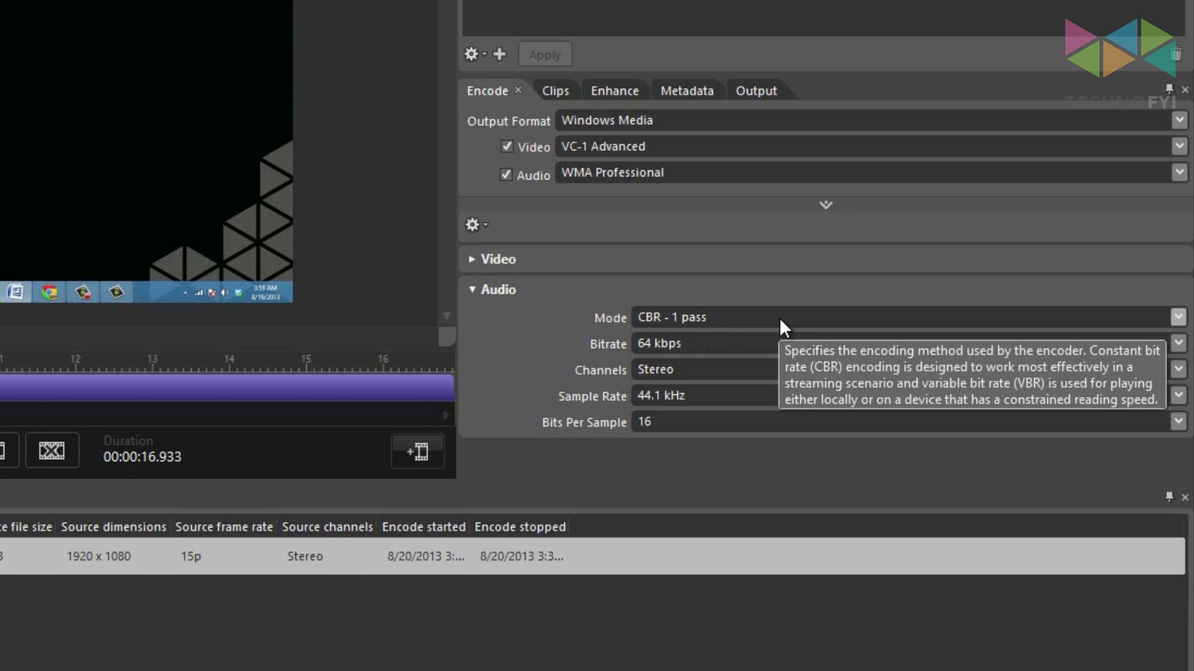
{"action": "left_click", "coordinate": [775, 343]}
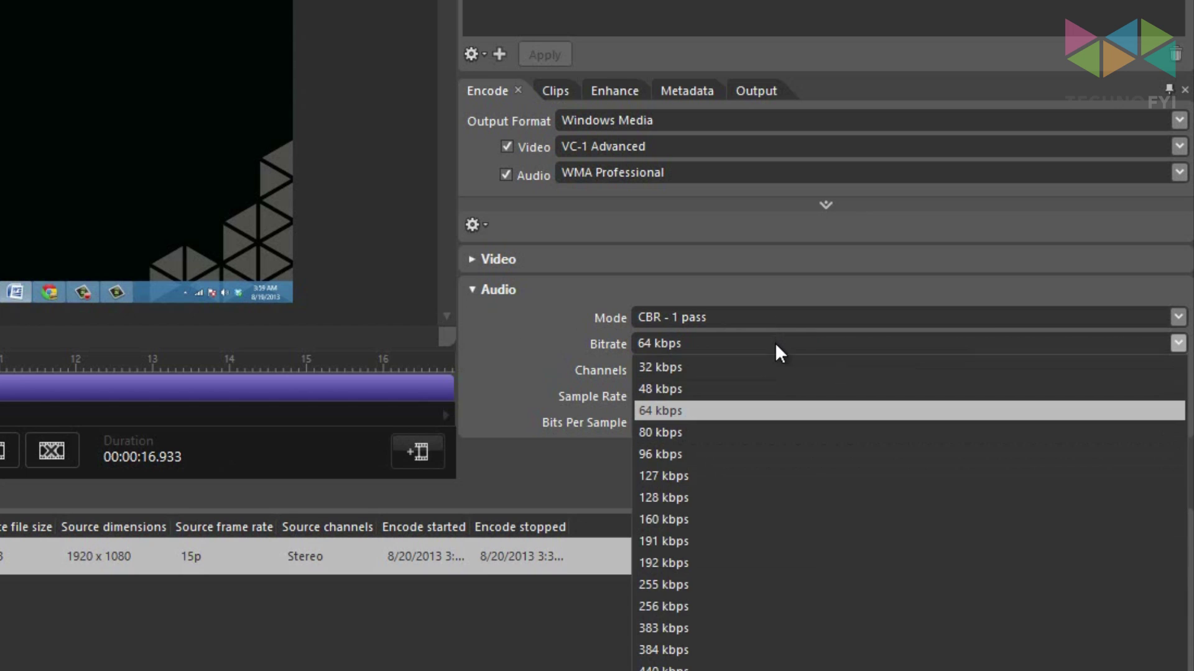
{"action": "left_click", "coordinate": [778, 603]}
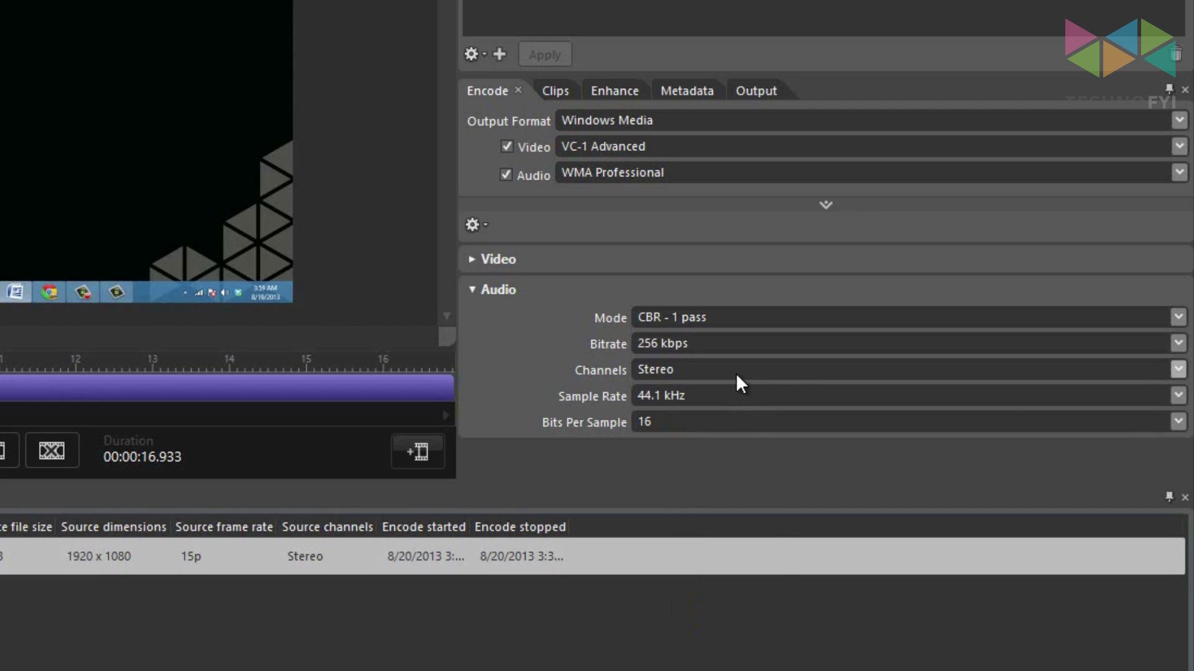
{"action": "mouse_move", "coordinate": [736, 373]}
{"action": "left_click", "coordinate": [737, 396]}
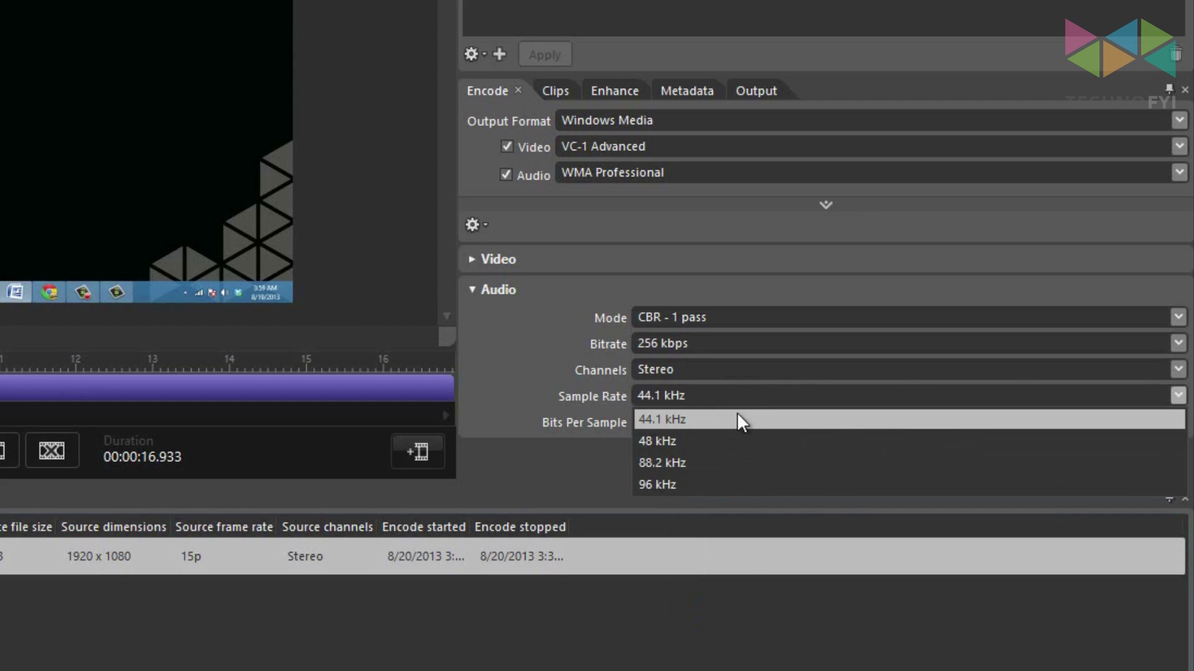
{"action": "left_click", "coordinate": [739, 442]}
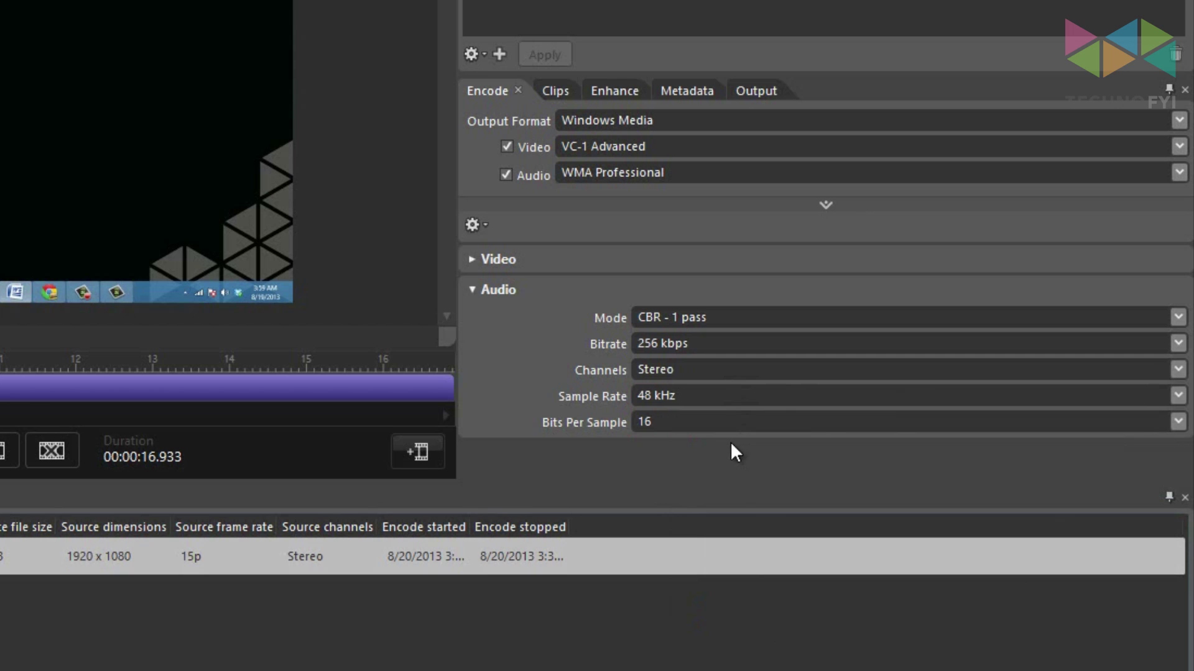
{"action": "left_click", "coordinate": [720, 425]}
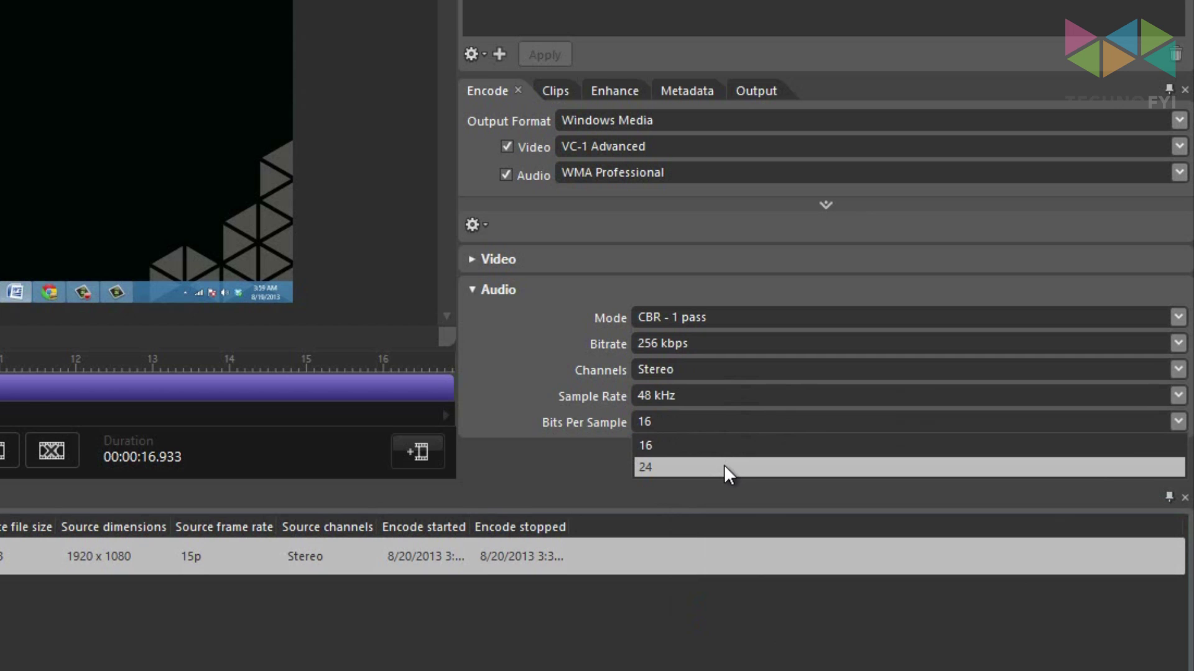
{"action": "left_click", "coordinate": [725, 467]}
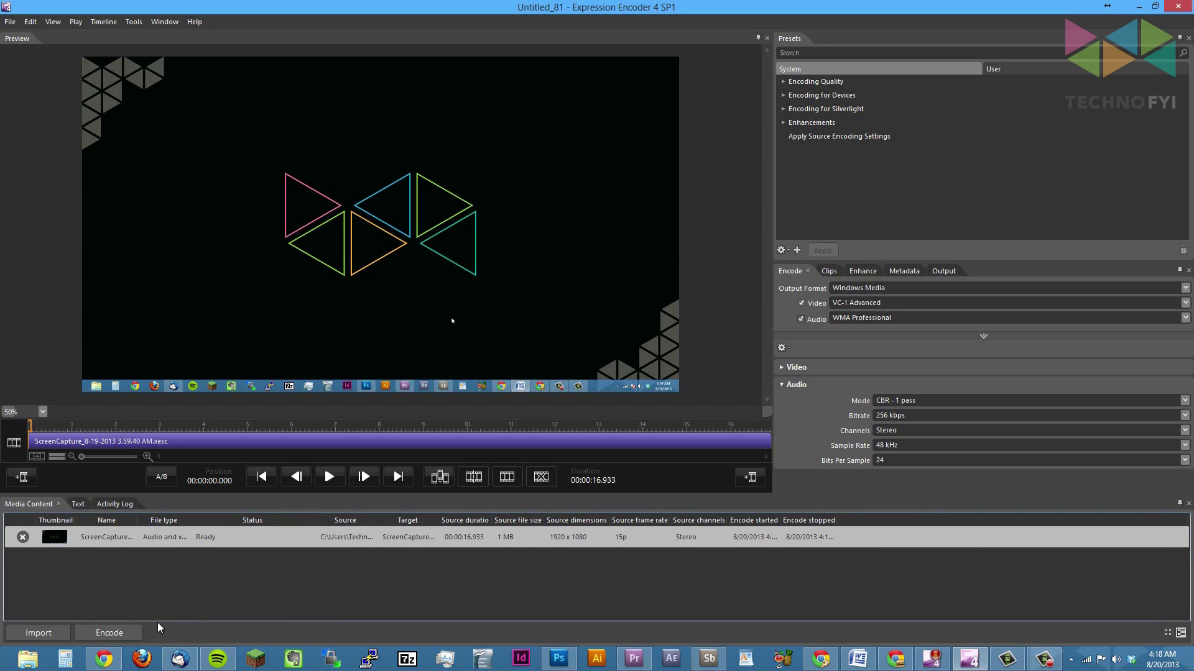
Step: Encode the screen capture to a .wmv file and wait until it shows Ready
{"action": "left_click", "coordinate": [123, 633]}
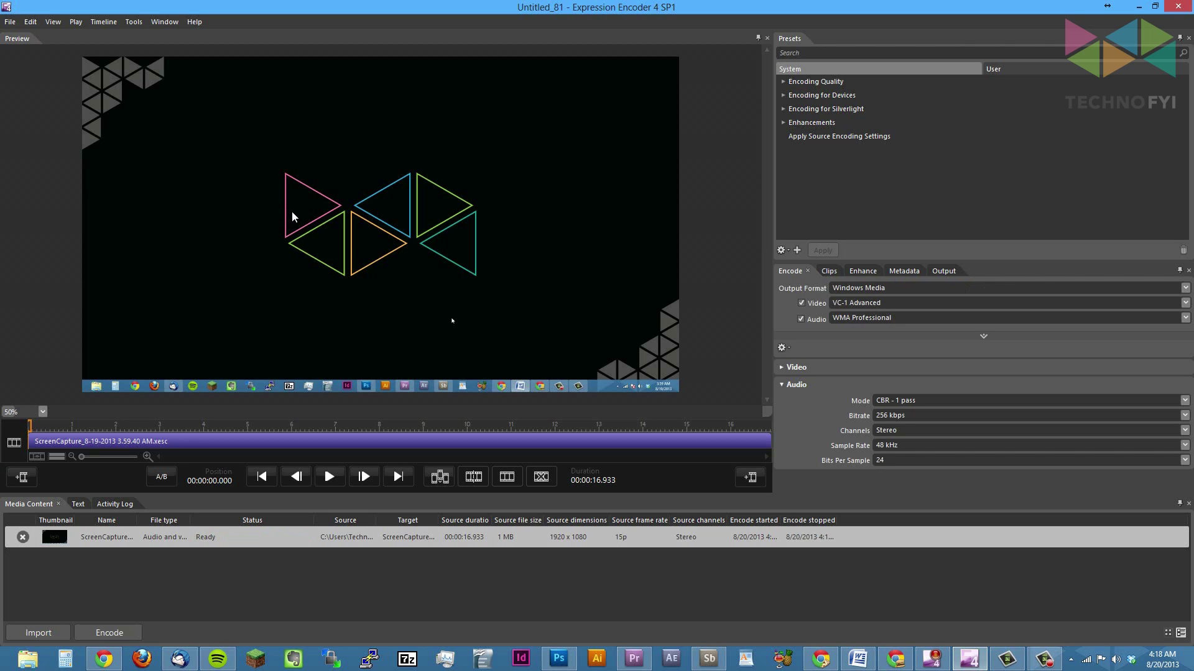
Step: Minimize the encoder and open the TECHNOFYI-WIN8 8-20-2013 2.19.31 AM folder on the Desktop
{"action": "left_click", "coordinate": [1140, 7]}
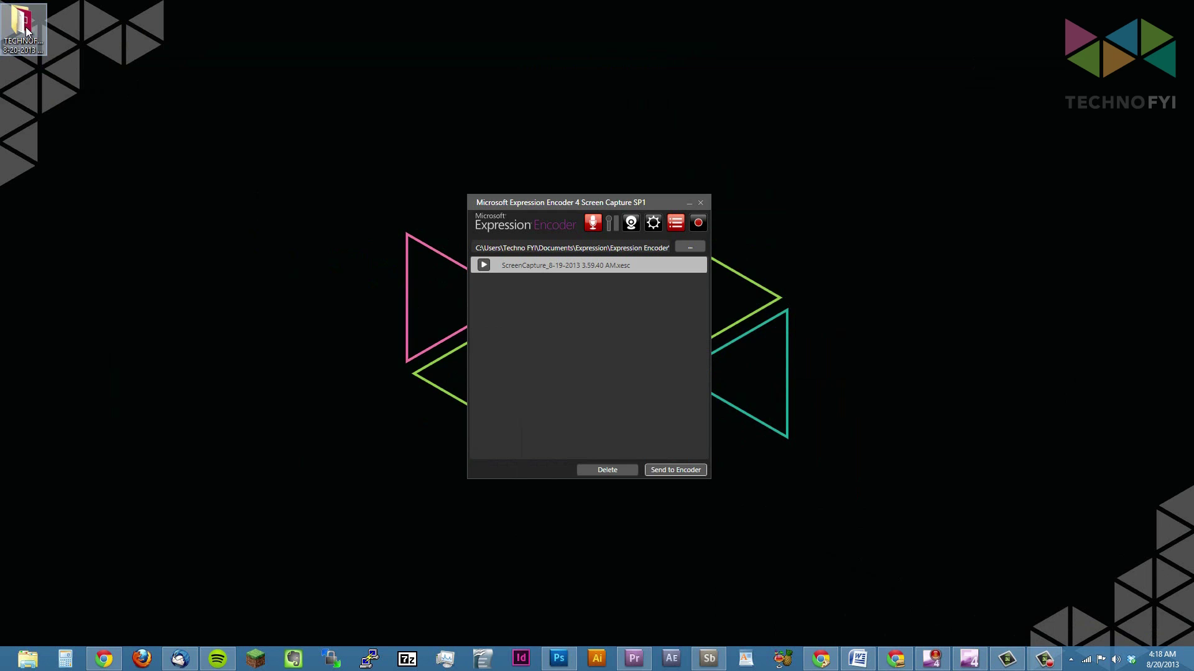
{"action": "double_click", "coordinate": [22, 25]}
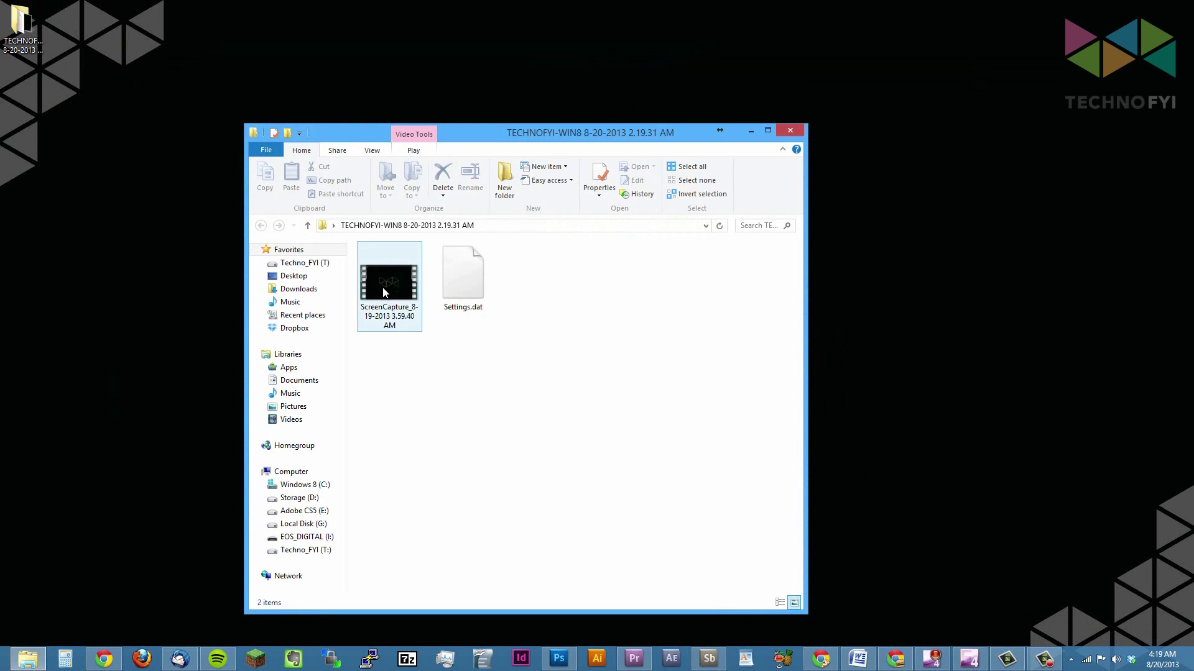